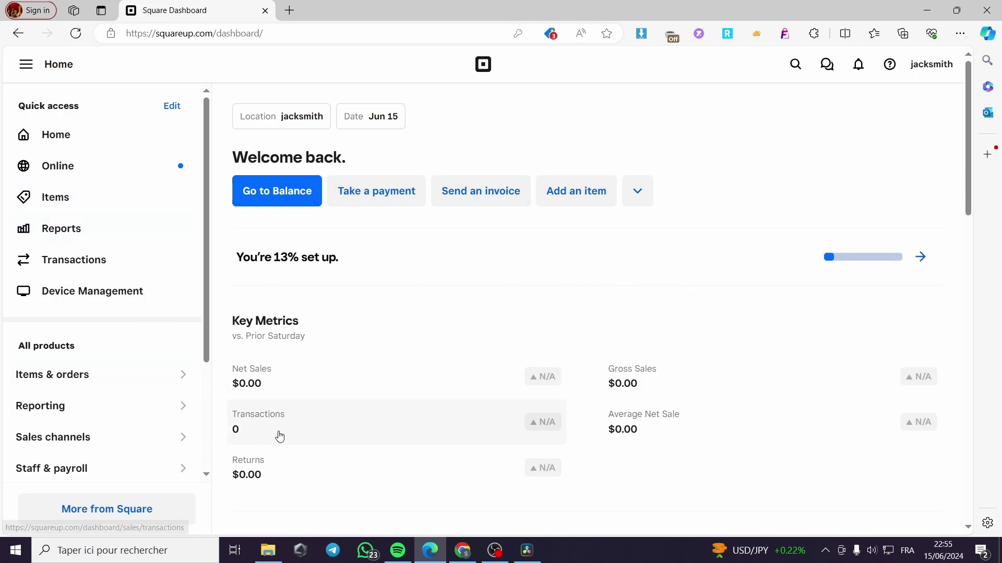
Open Team under Staff & payroll to reach the empty Team members page
scroll(143, 349, down, 1)
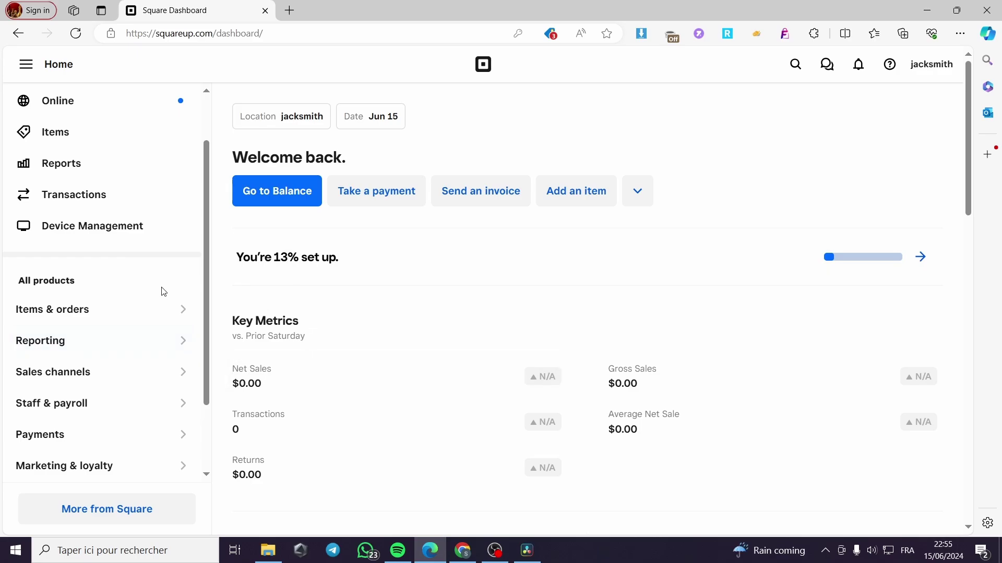
scroll(163, 292, up, 1)
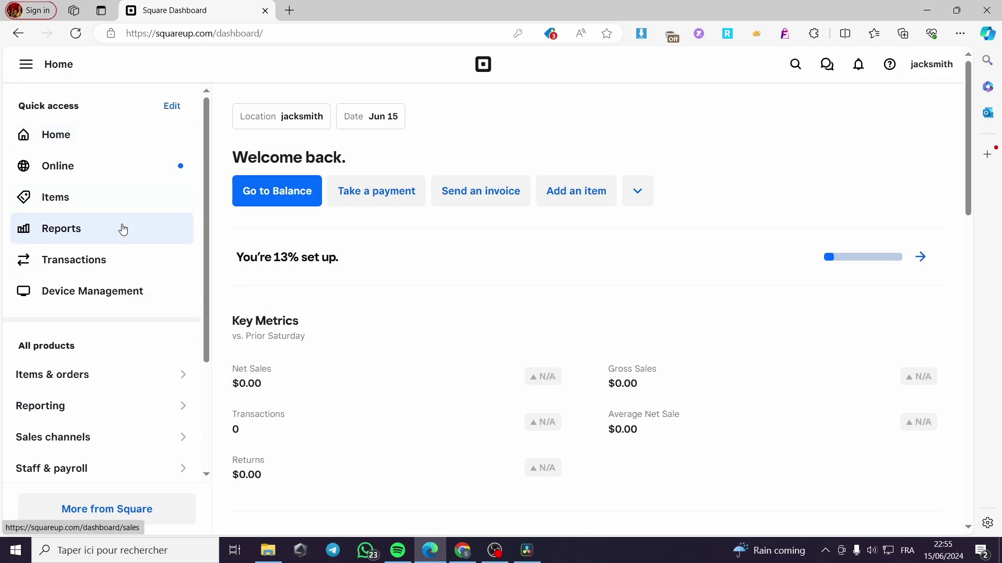
scroll(124, 228, down, 2)
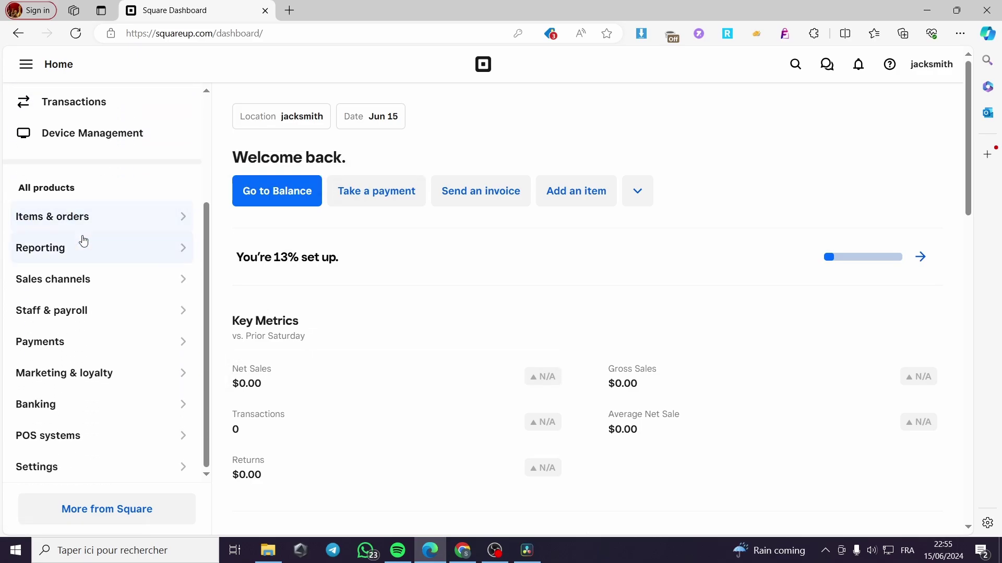
scroll(85, 232, up, 2)
scroll(87, 226, down, 1)
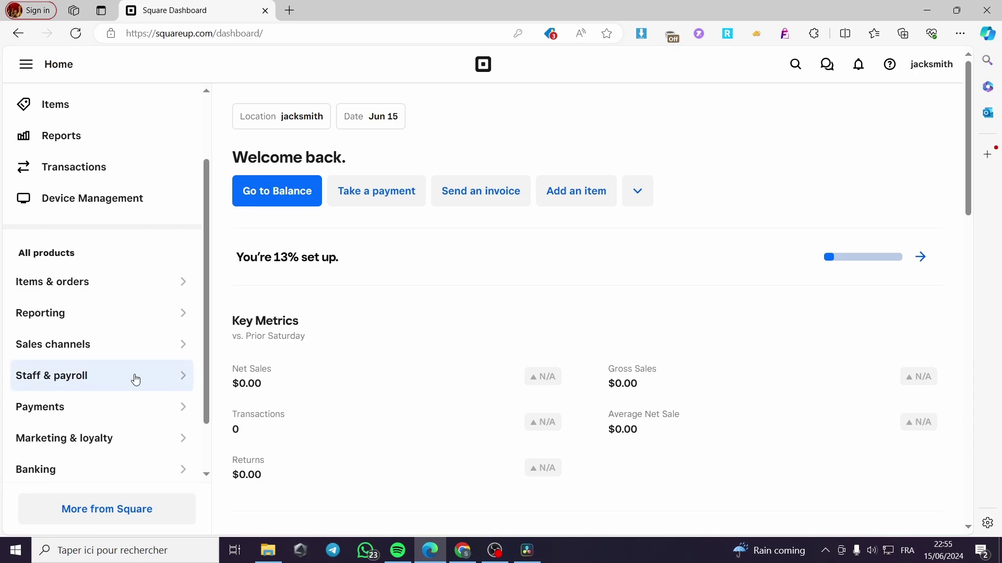
click(135, 379)
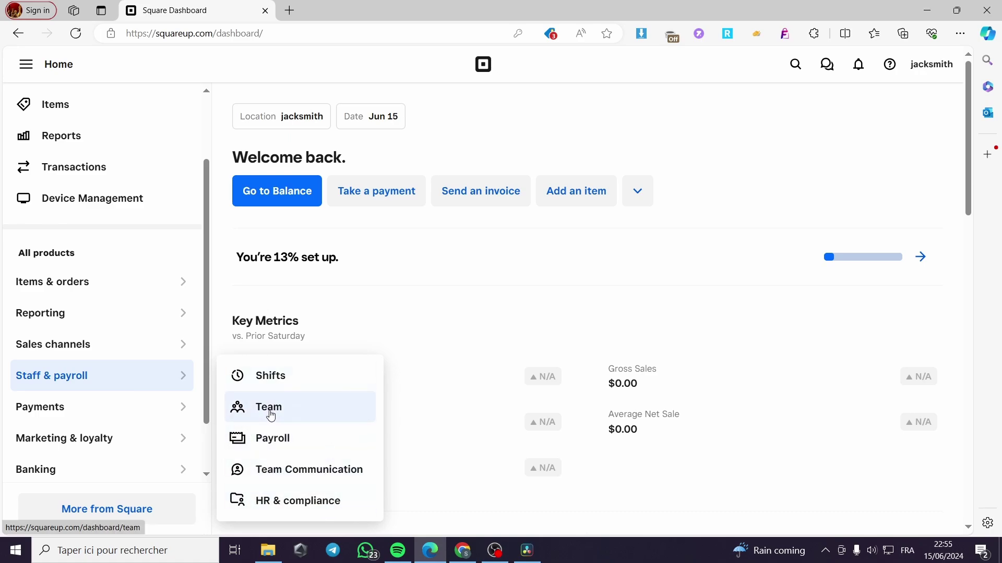
click(306, 412)
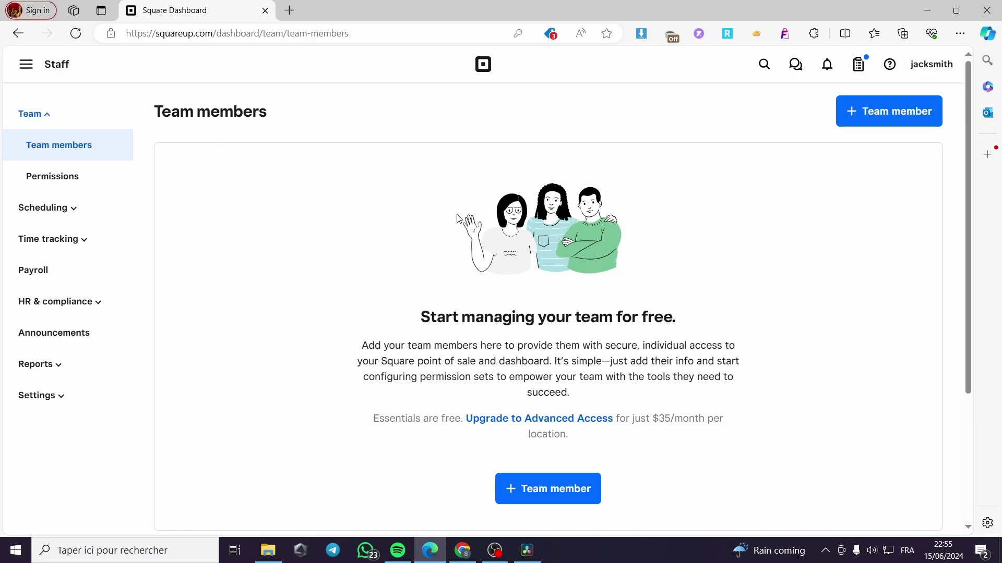
scroll(354, 369, down, 4)
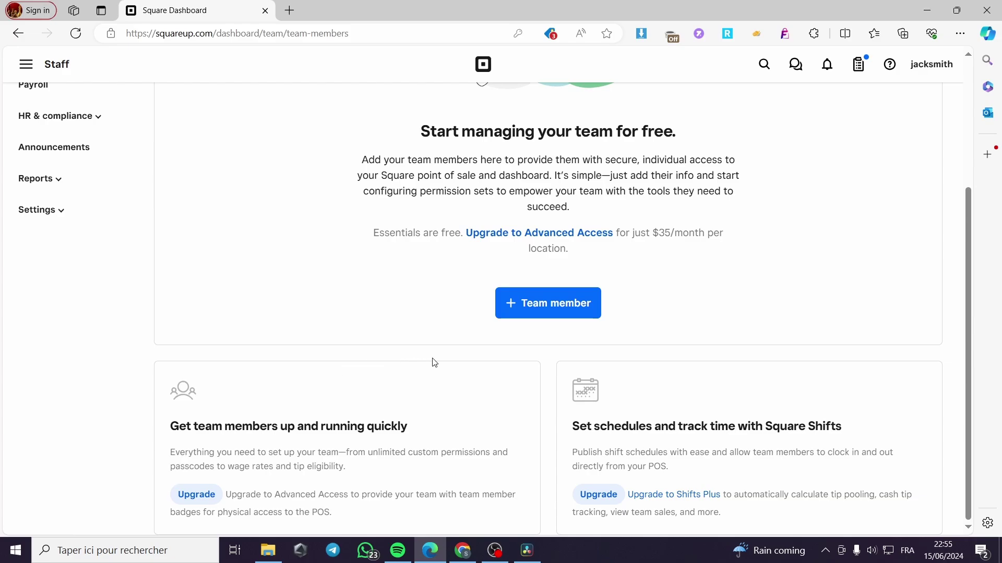
Start a new team member, enter the preferred name and autofill the remaining profile details
click(548, 311)
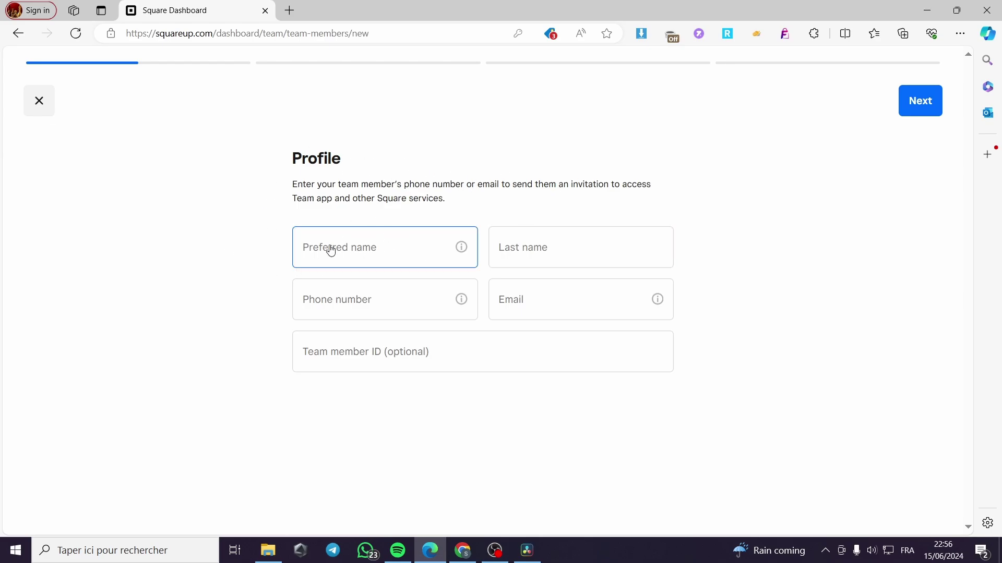
click(365, 248)
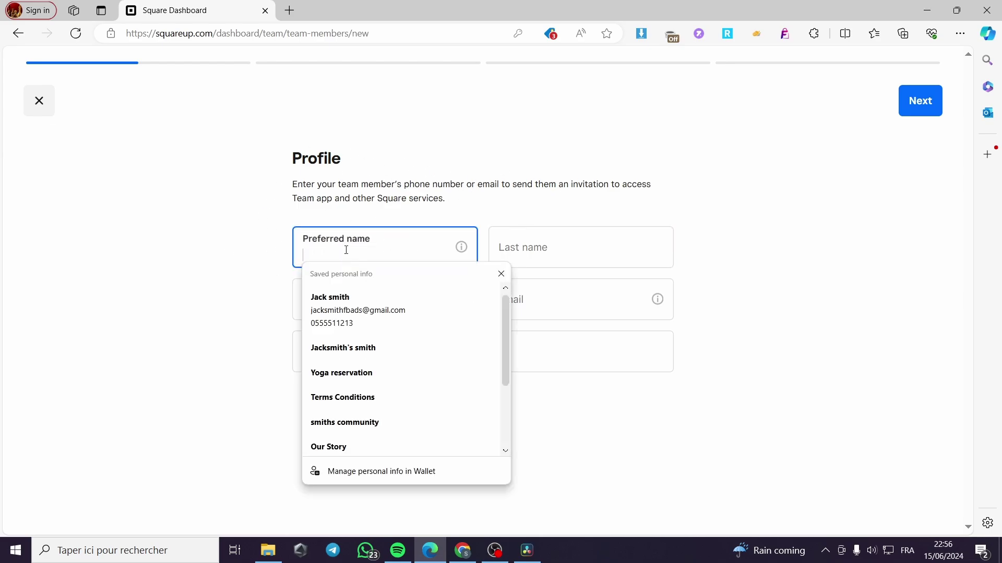
click(536, 245)
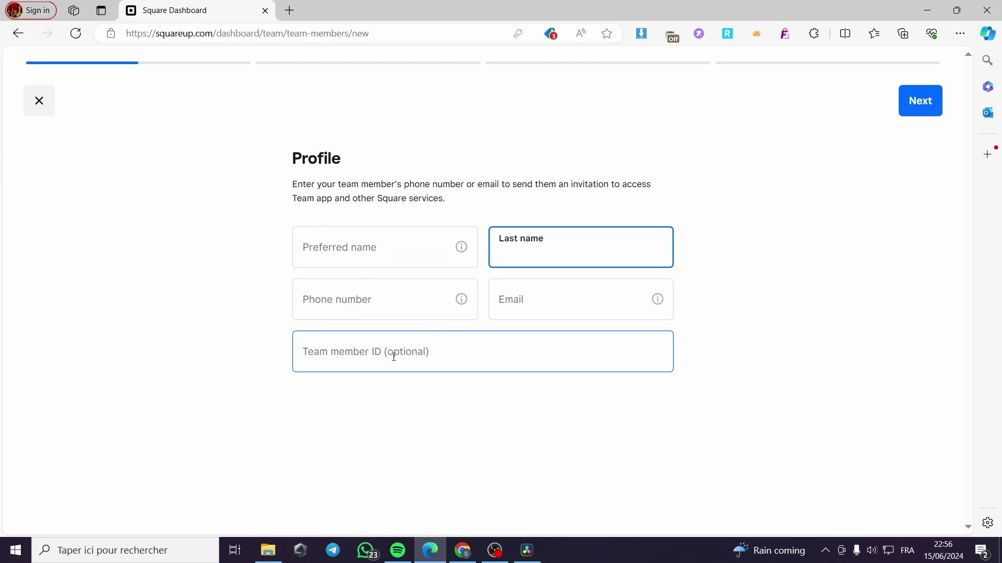
click(358, 249)
text(Jack)
click(333, 300)
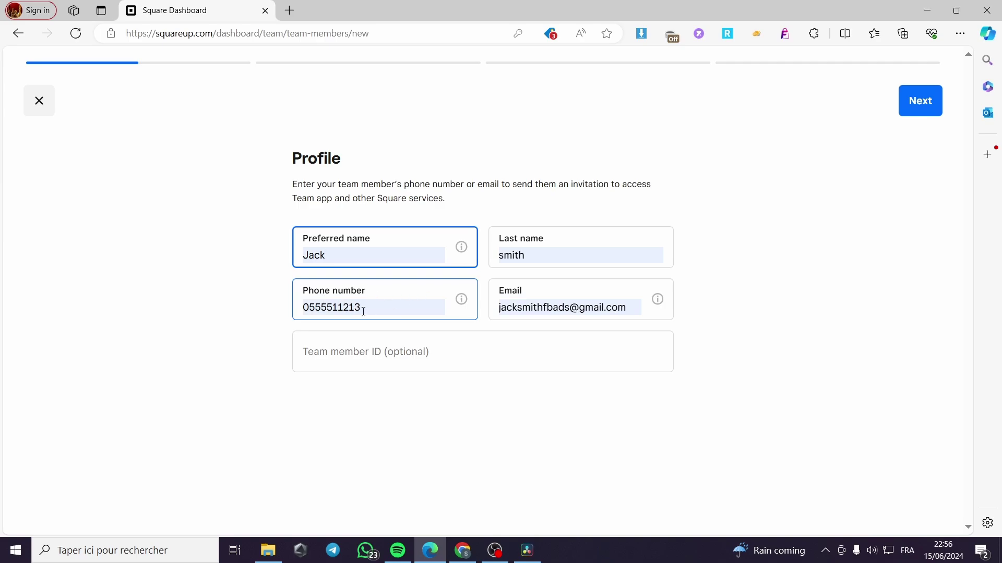
Replace the phone number, make the email unique by changing its last letter, and begin the team member ID
double_click(323, 303)
text(555) )
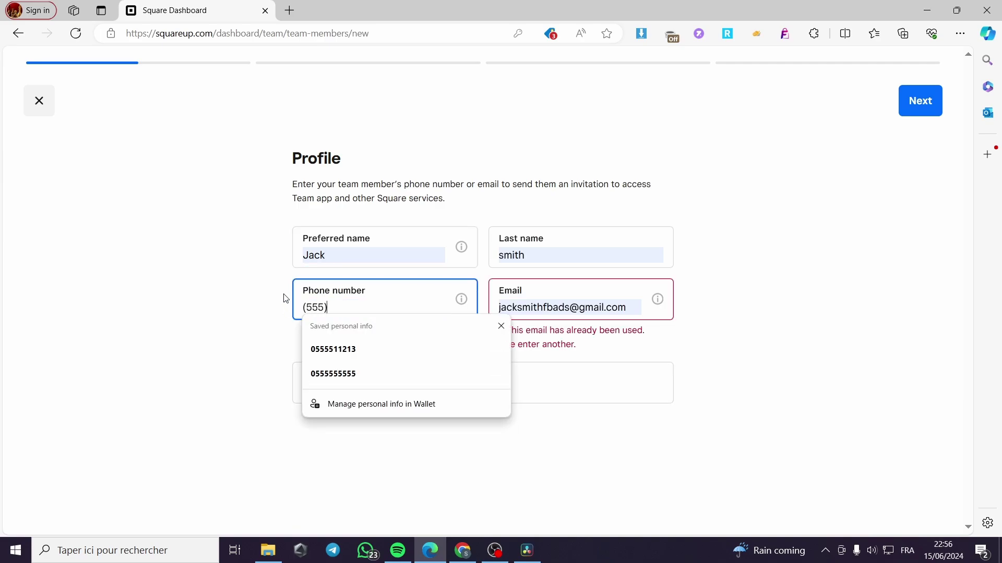
text(555-55)
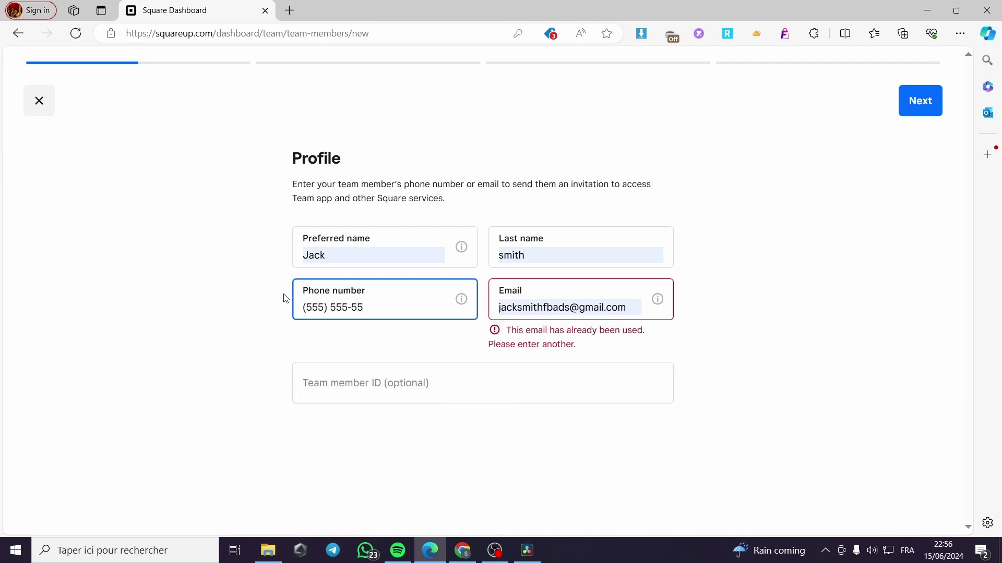
text(55)
click(638, 308)
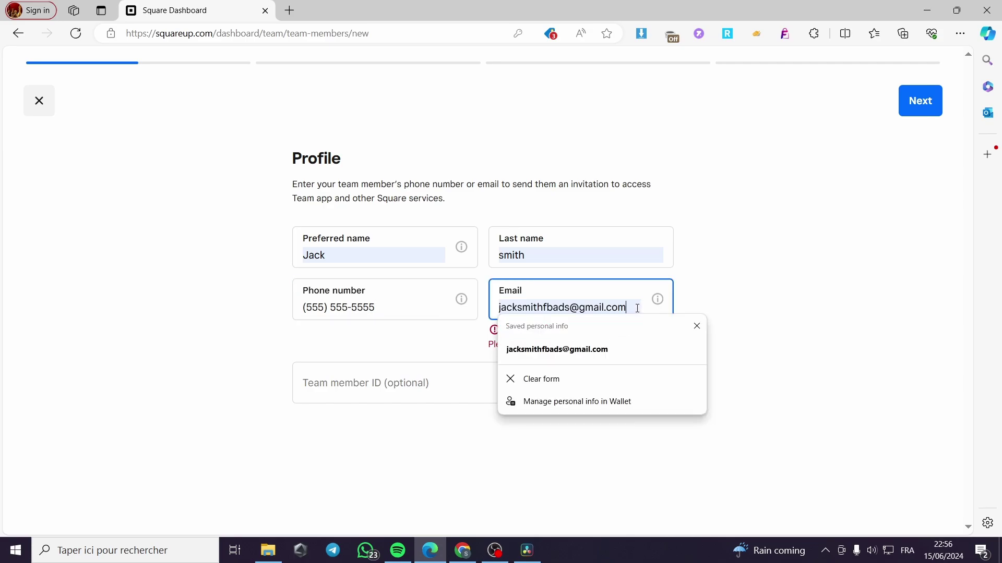
drag(637, 308, 494, 307)
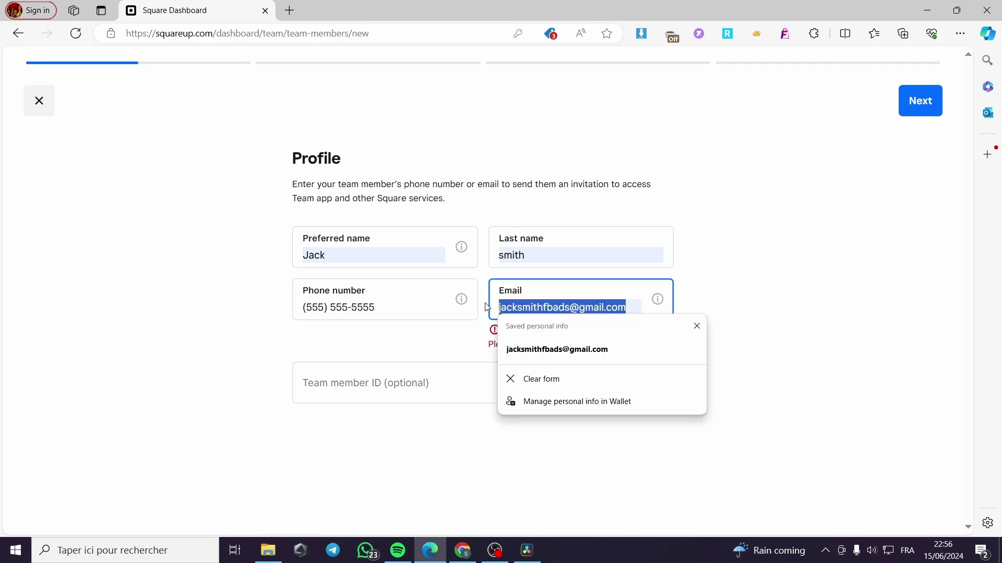
click(570, 305)
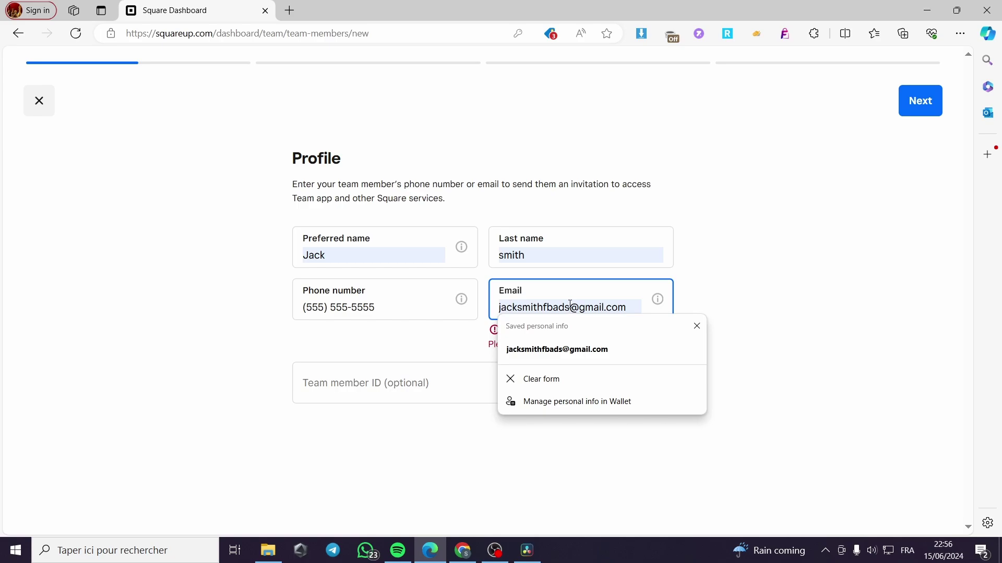
key(BackSpace)
text(2)
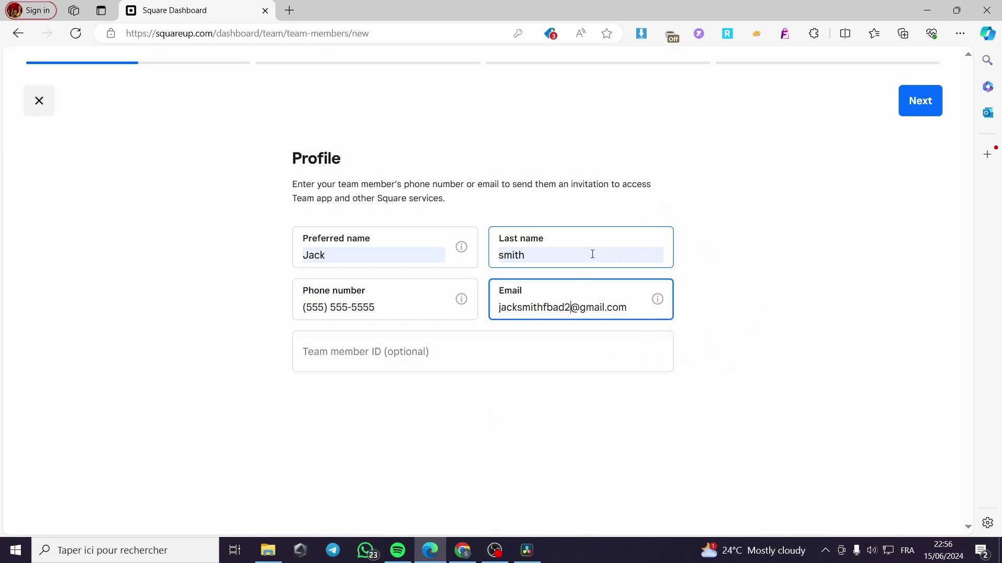
mouse_move(664, 309)
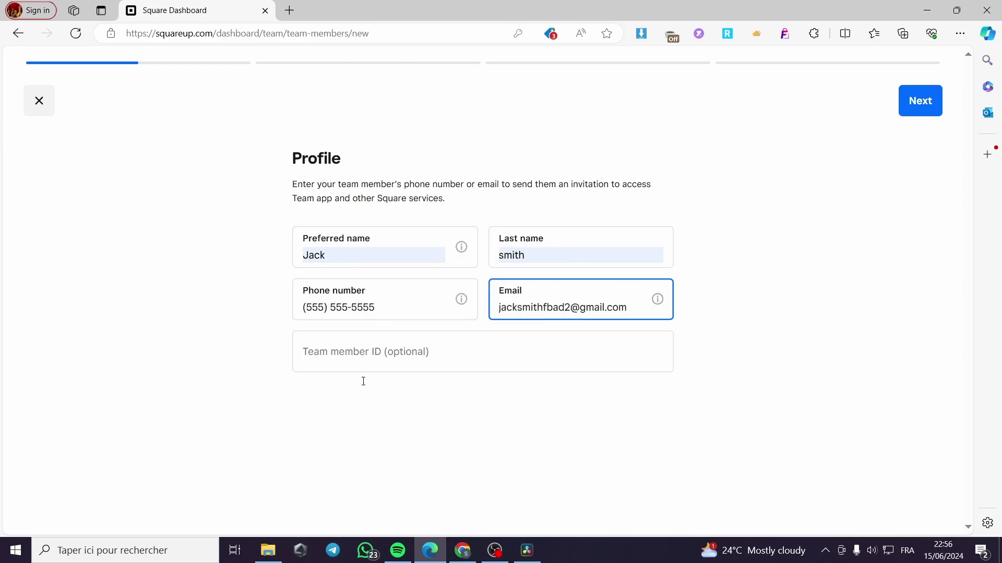
click(391, 355)
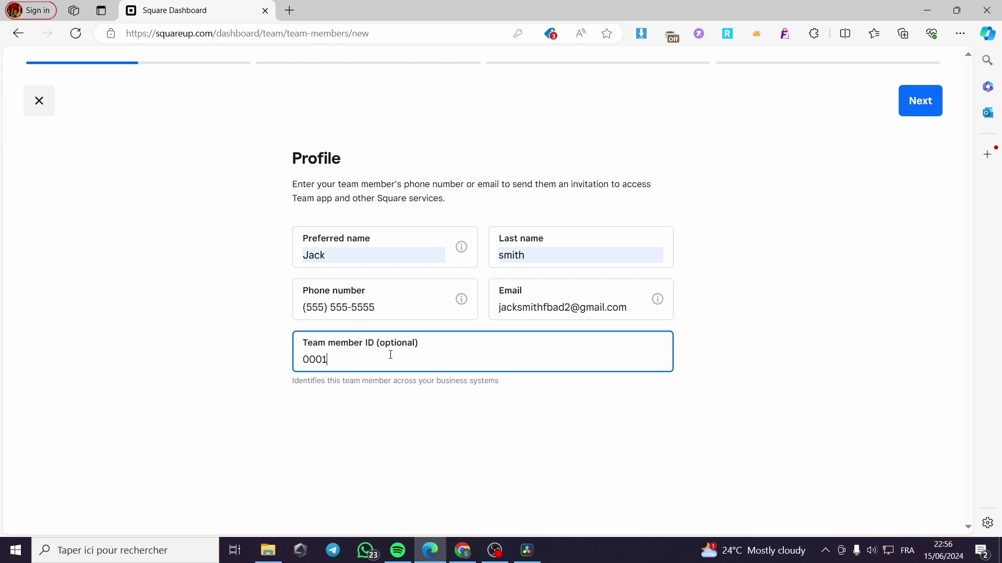
After Next flags the phone as invalid, retype the phone number with the +1 country code
click(918, 102)
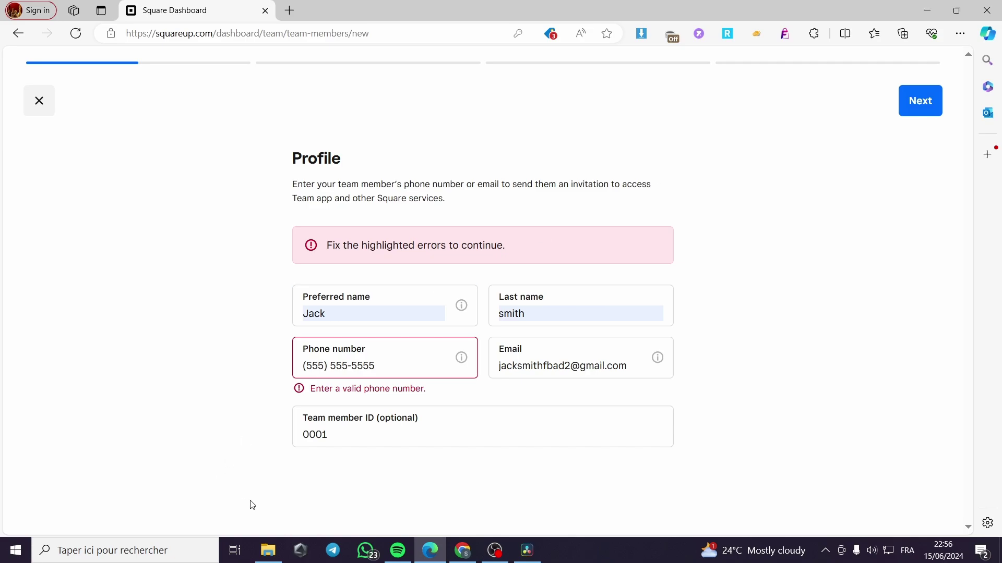
click(396, 367)
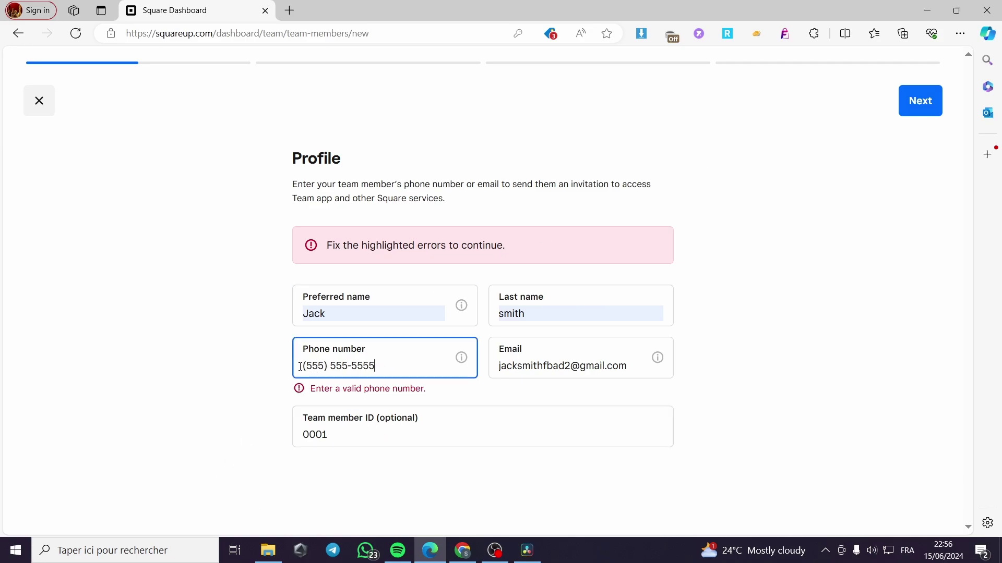
drag(389, 366, 290, 369)
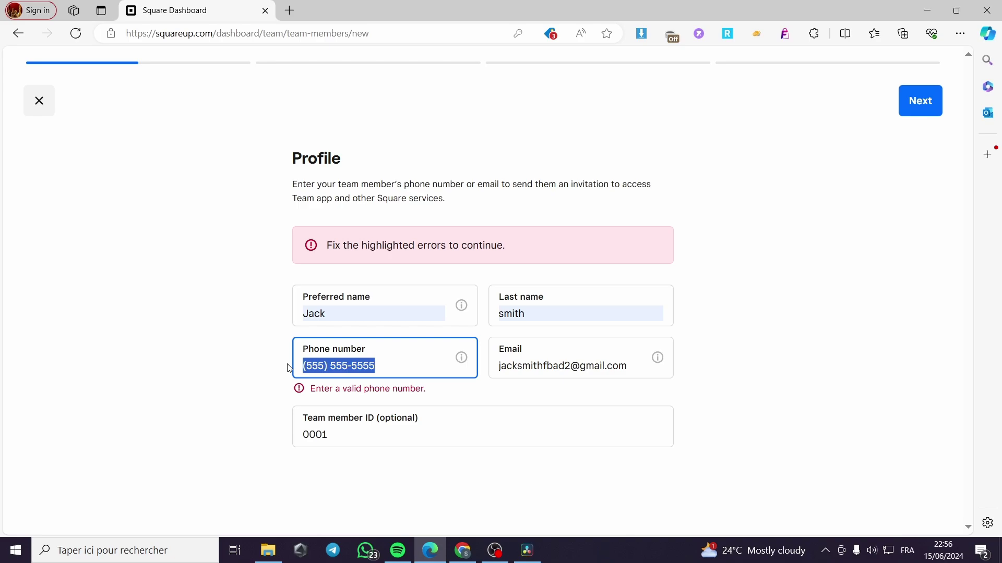
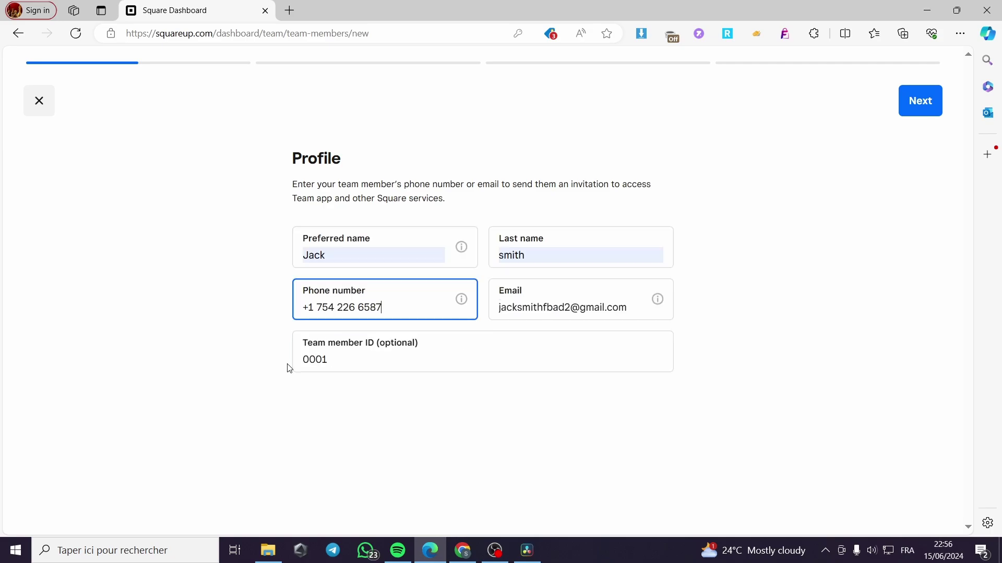
On the Jobs step, create a new primary job titled Manager with Tip eligible switched off
click(917, 101)
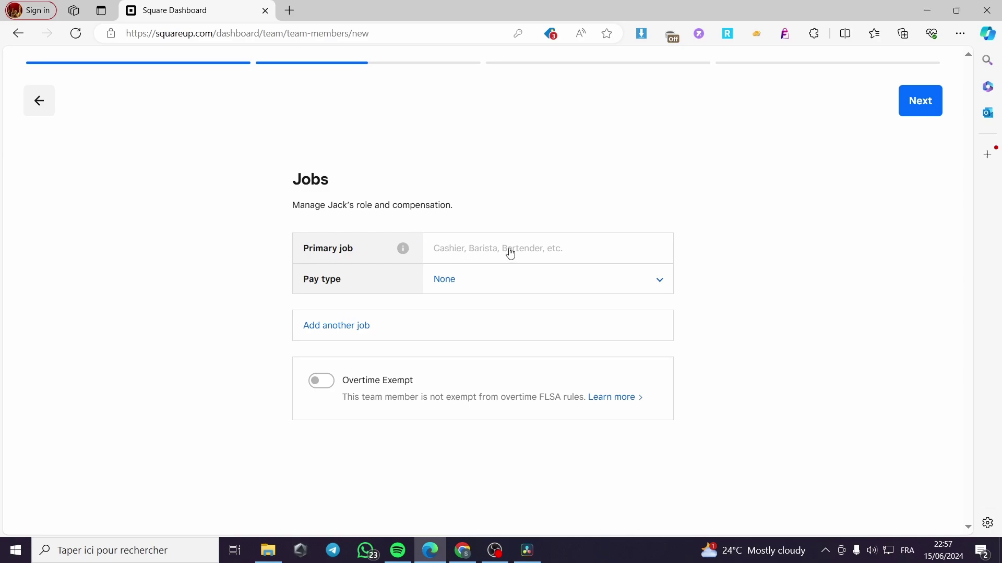
click(535, 251)
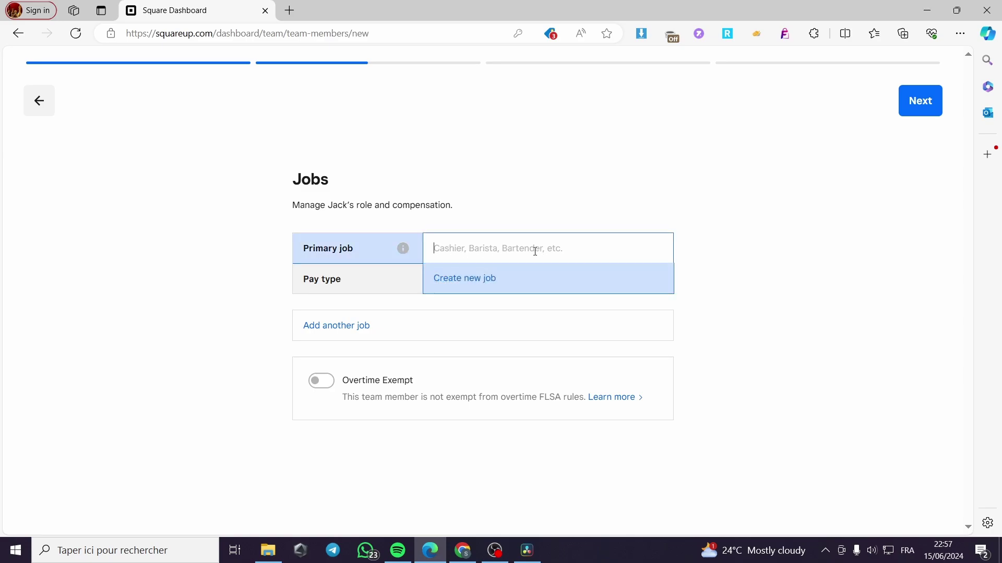
click(467, 284)
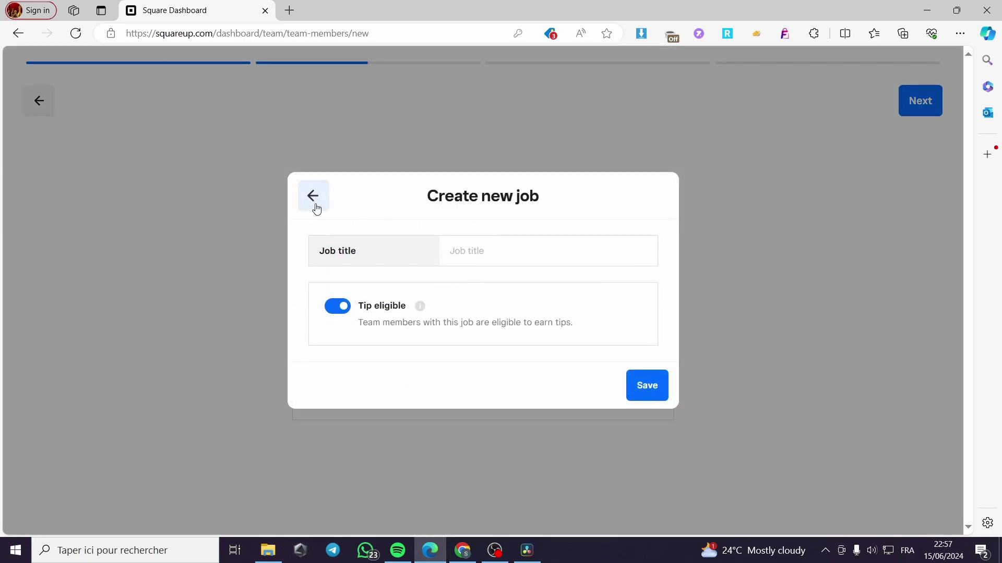
click(510, 251)
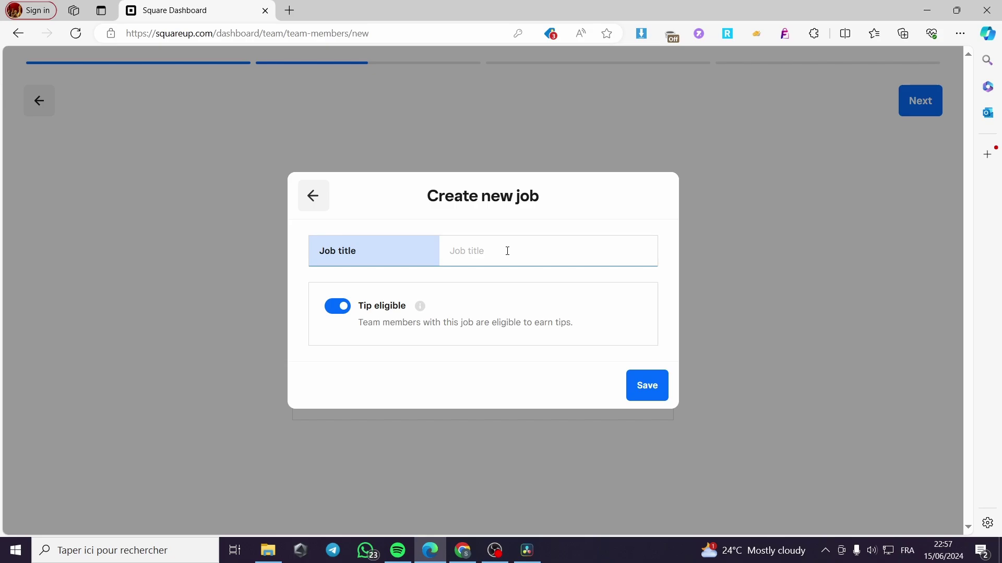
text(m)
key(BackSpace)
text(Manager)
click(352, 311)
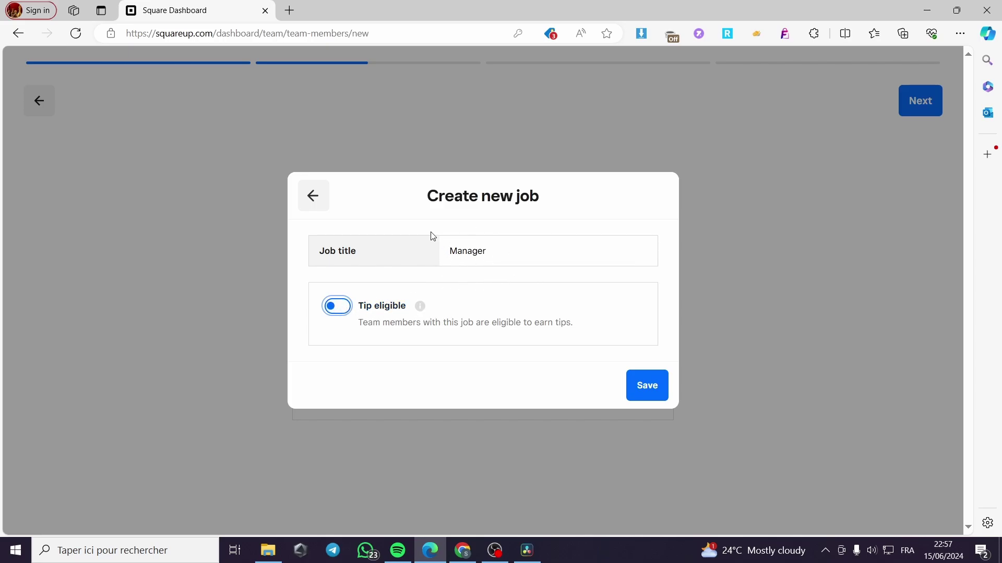
Save Manager and set it to Salary at $100,000.00 yearly with 52 weekly hours
click(633, 395)
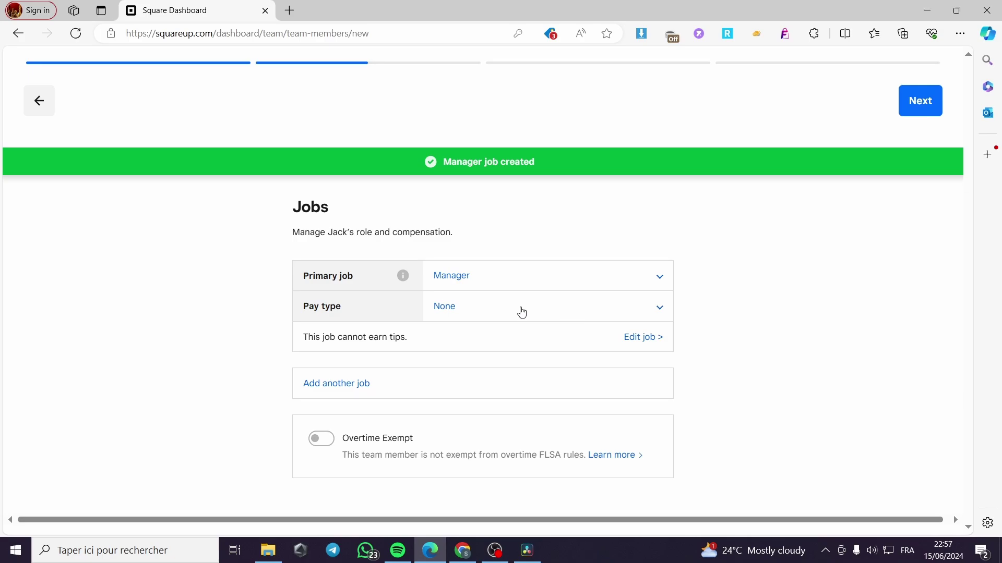
click(545, 308)
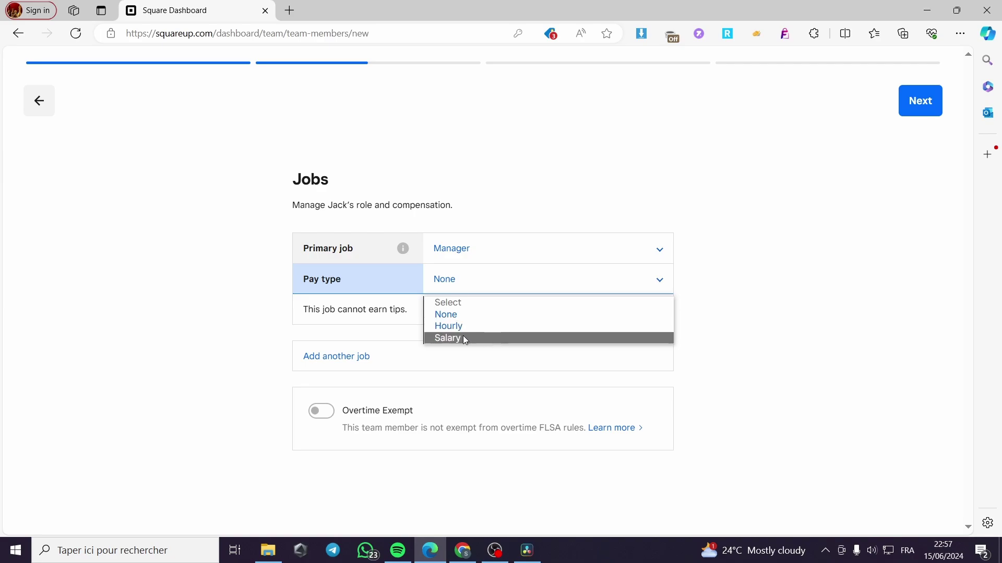
click(477, 337)
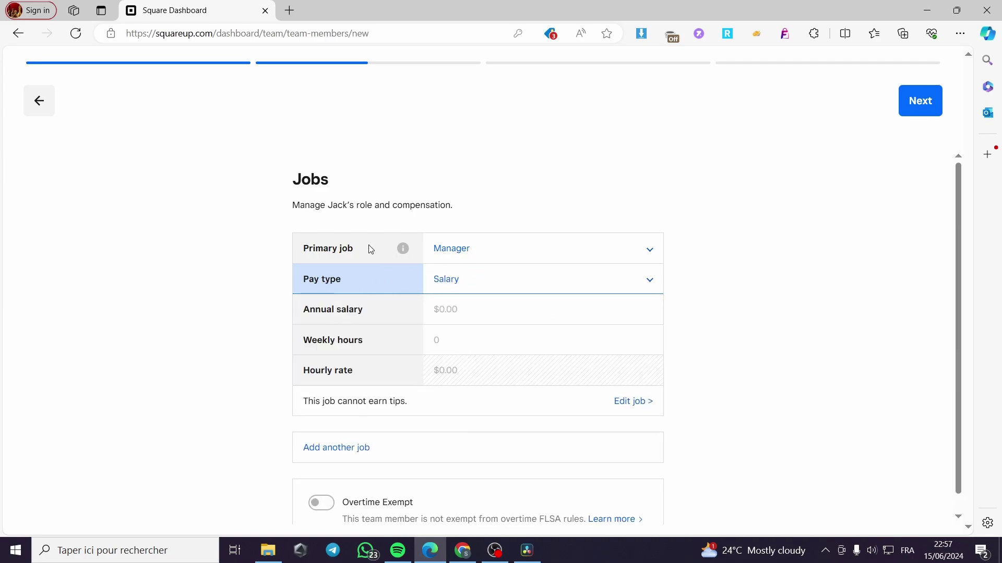
click(455, 311)
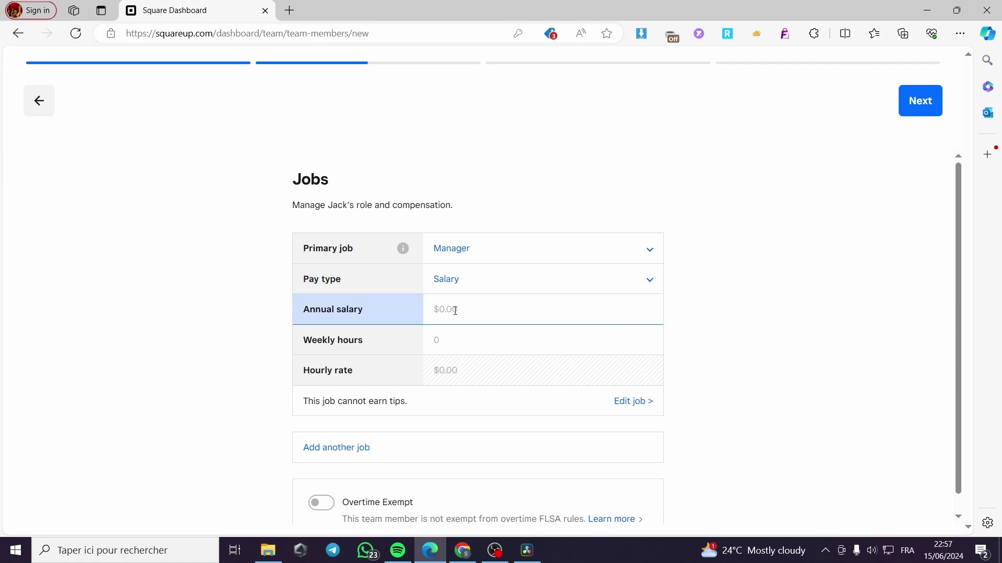
text(100,000.00)
click(729, 346)
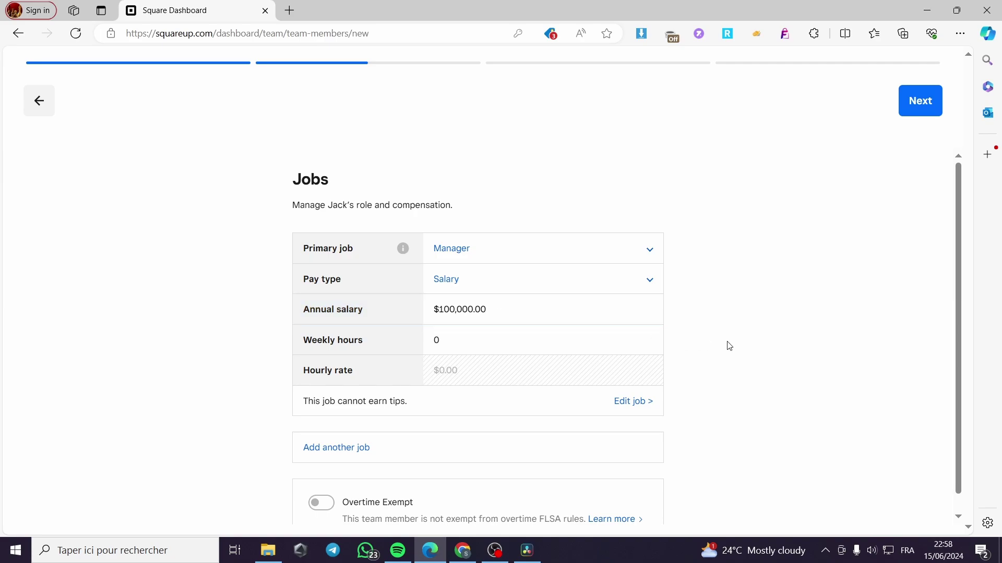
click(458, 346)
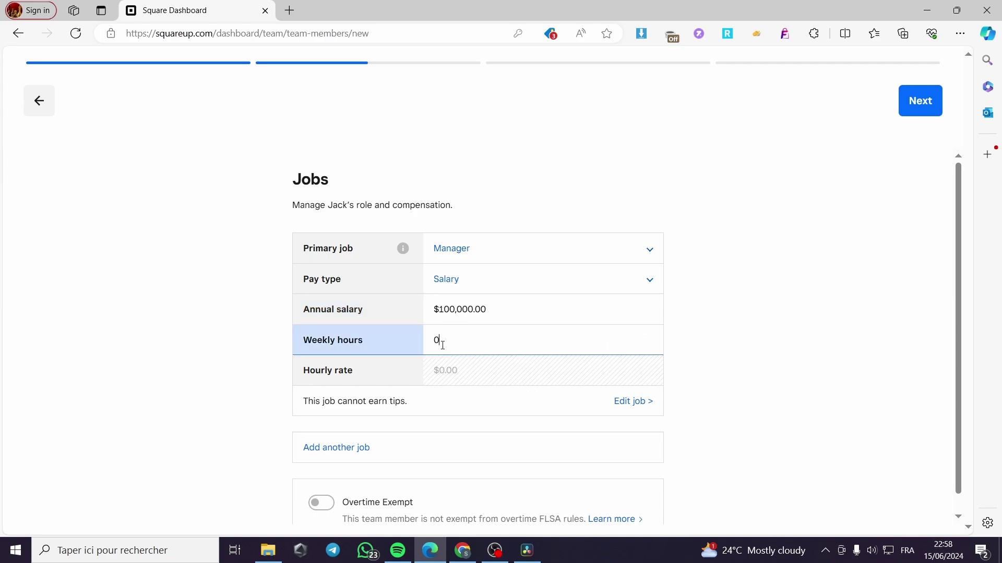
double_click(435, 342)
text(52)
click(728, 360)
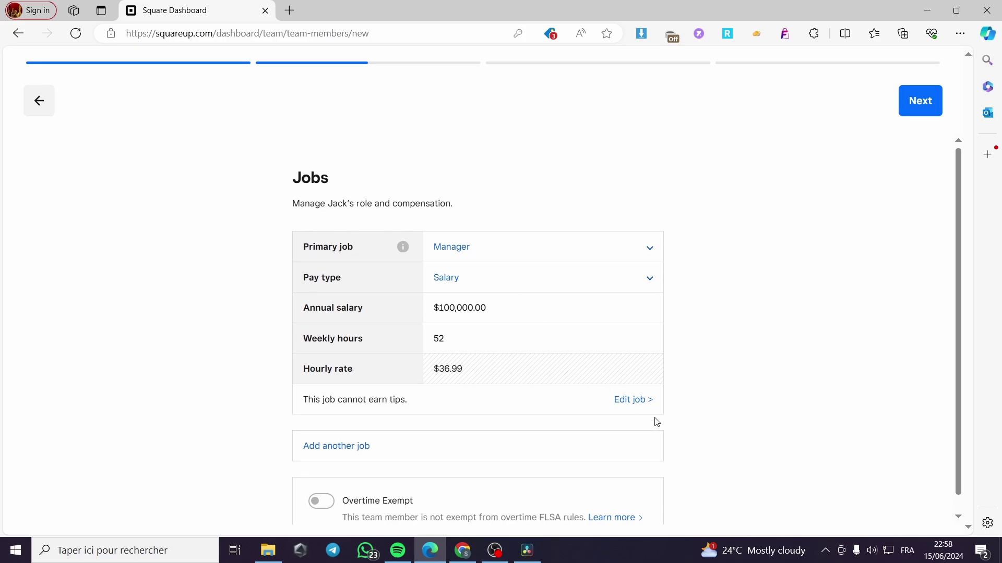
Edit the Manager job to make it tip eligible and save the change
scroll(393, 393, down, 1)
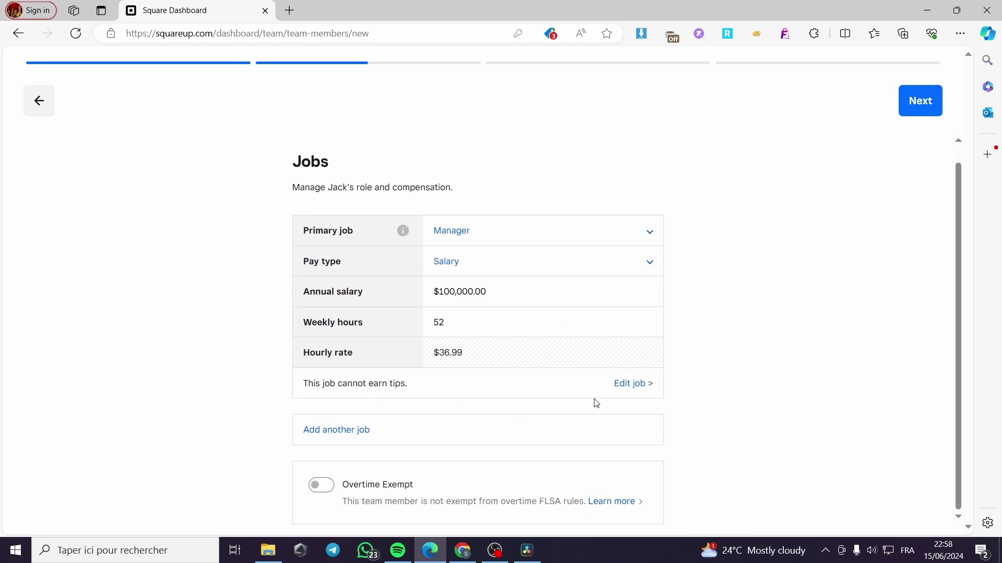
click(632, 384)
click(336, 324)
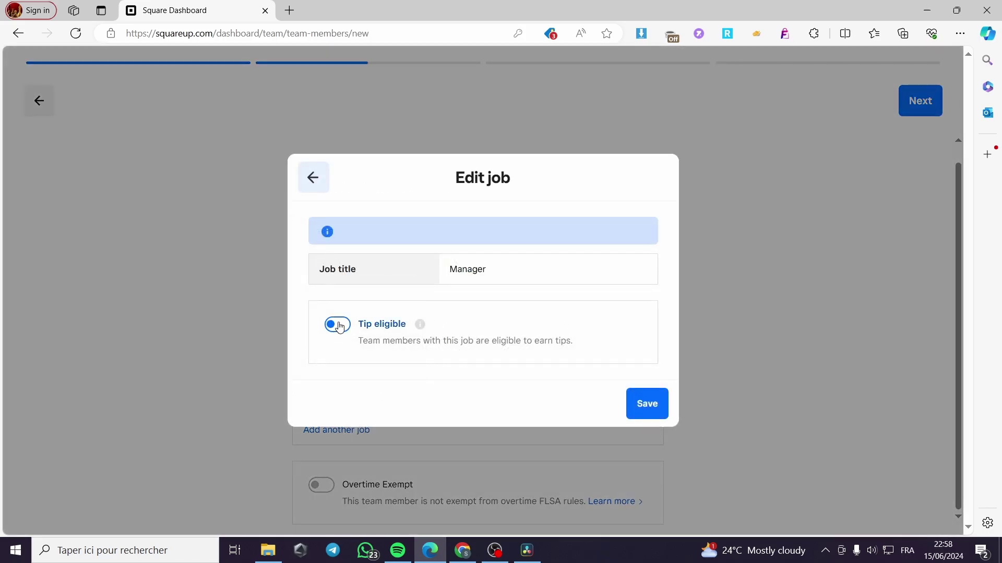
click(659, 408)
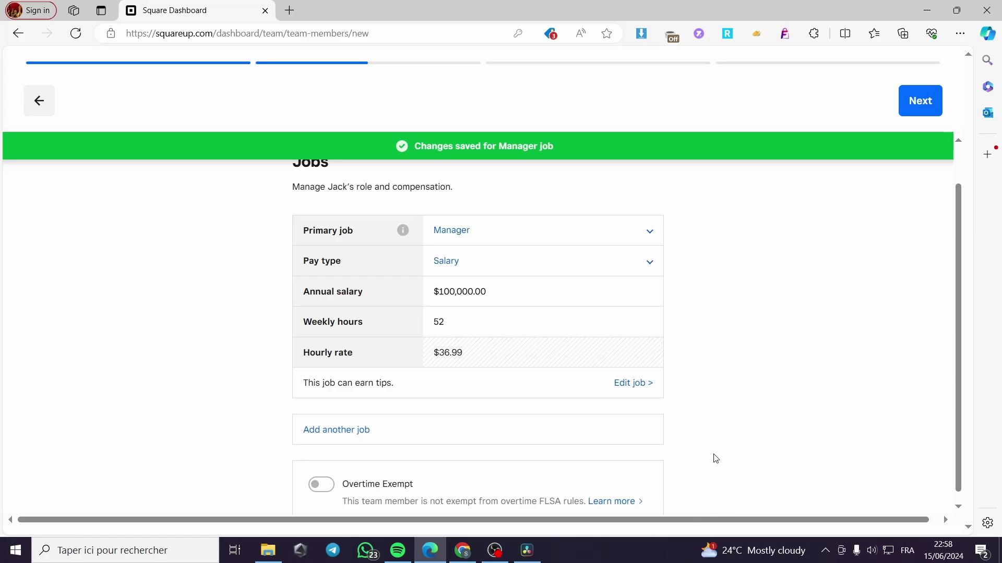
scroll(313, 423, down, 1)
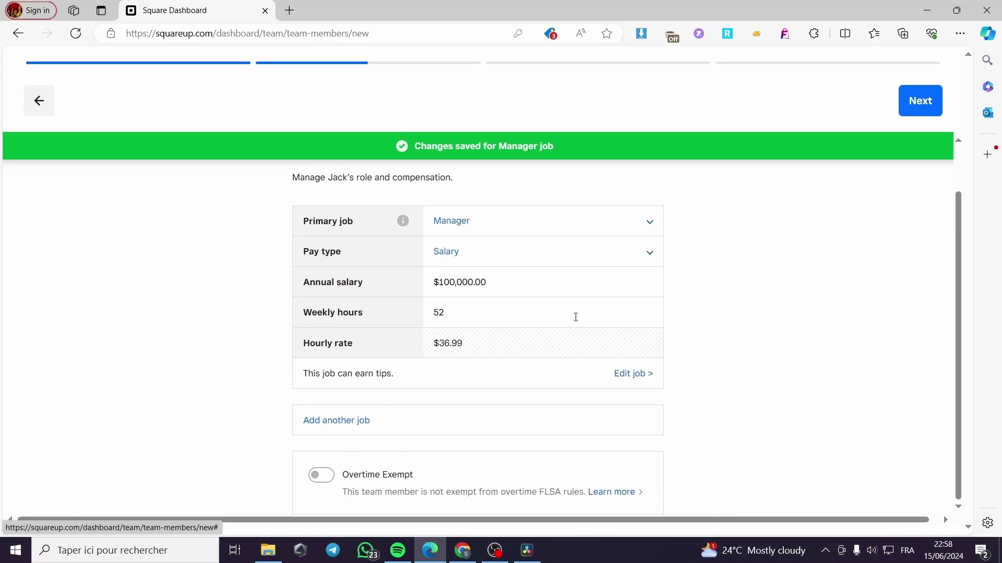
Add a second job, create Supervisor as not tip eligible, and save it
click(350, 438)
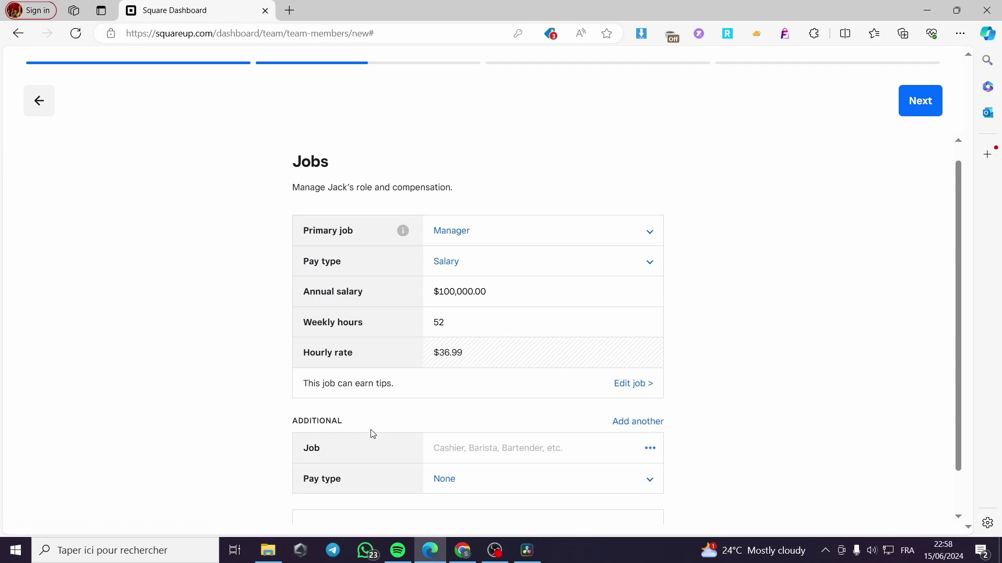
scroll(388, 421, down, 1)
click(508, 407)
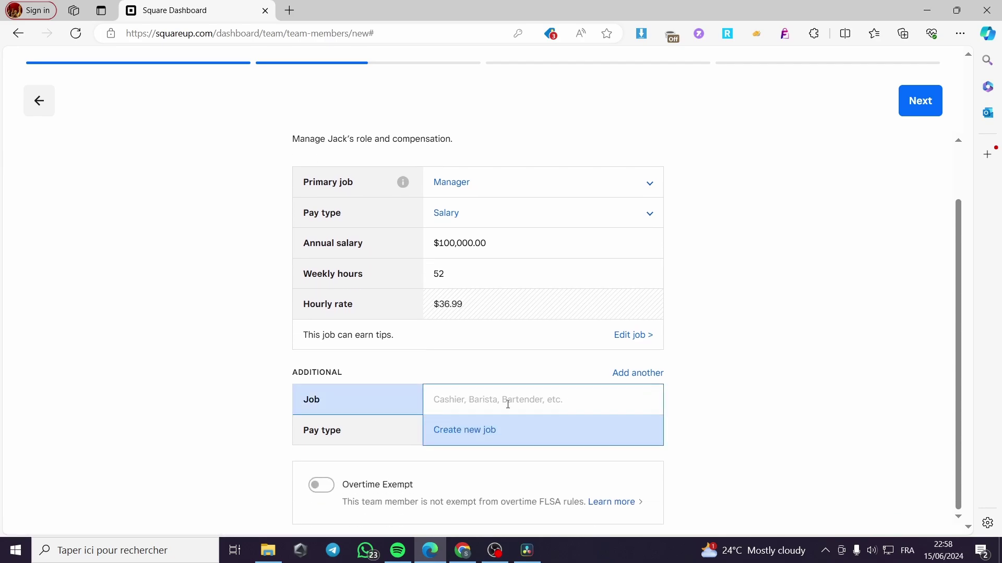
text(Supervisor)
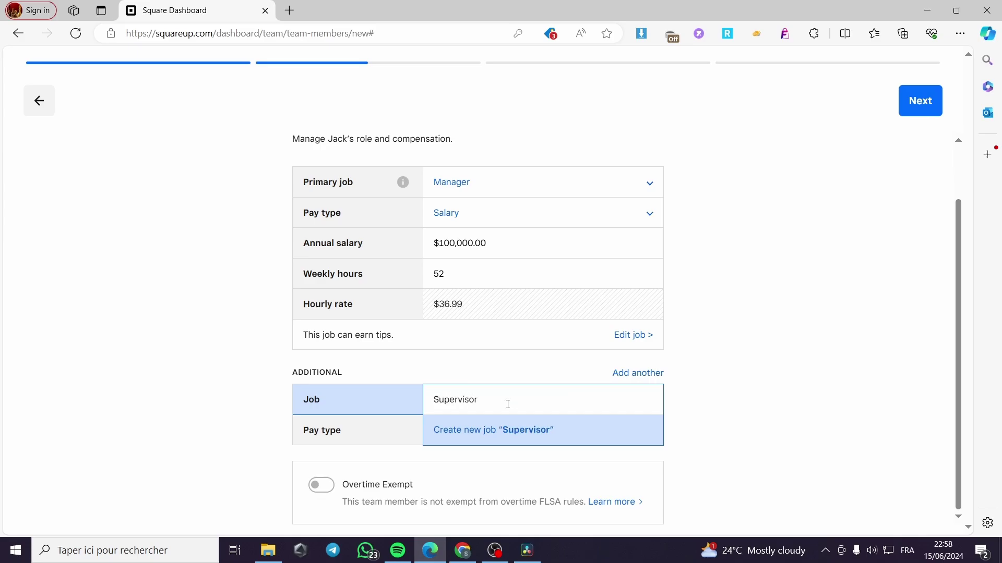
click(637, 436)
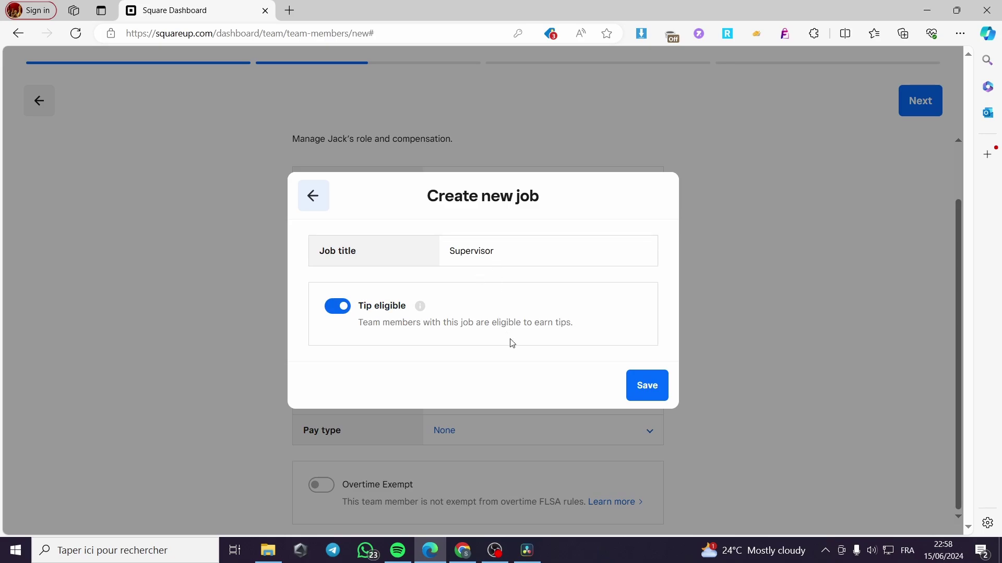
click(336, 306)
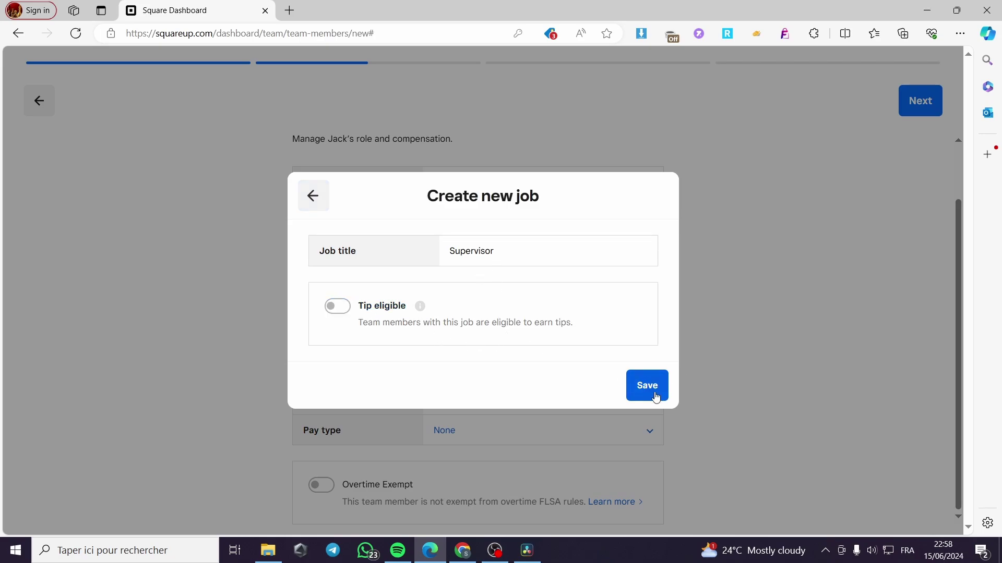
click(657, 397)
Set the Supervisor job's pay type to Hourly at $10.00
click(473, 437)
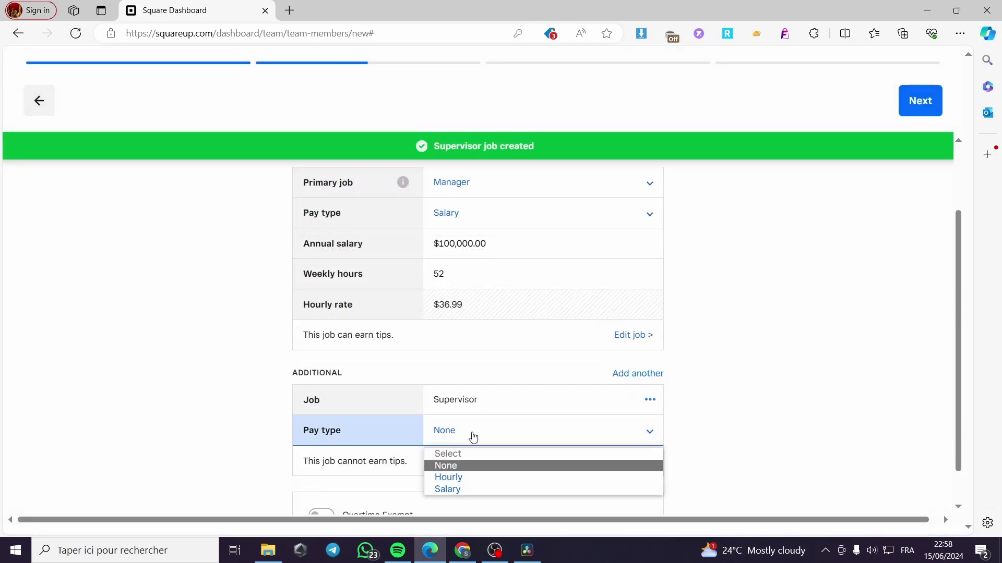
click(509, 479)
click(467, 463)
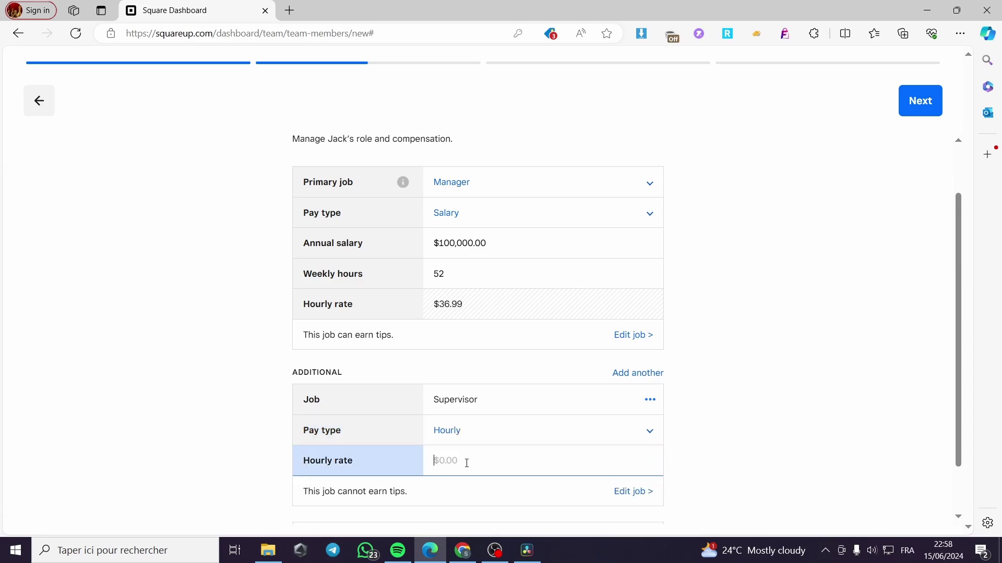
text(10)
click(734, 421)
Toggle overtime exemption on and back off, leaving the member not exempt
scroll(775, 375, down, 1)
click(365, 501)
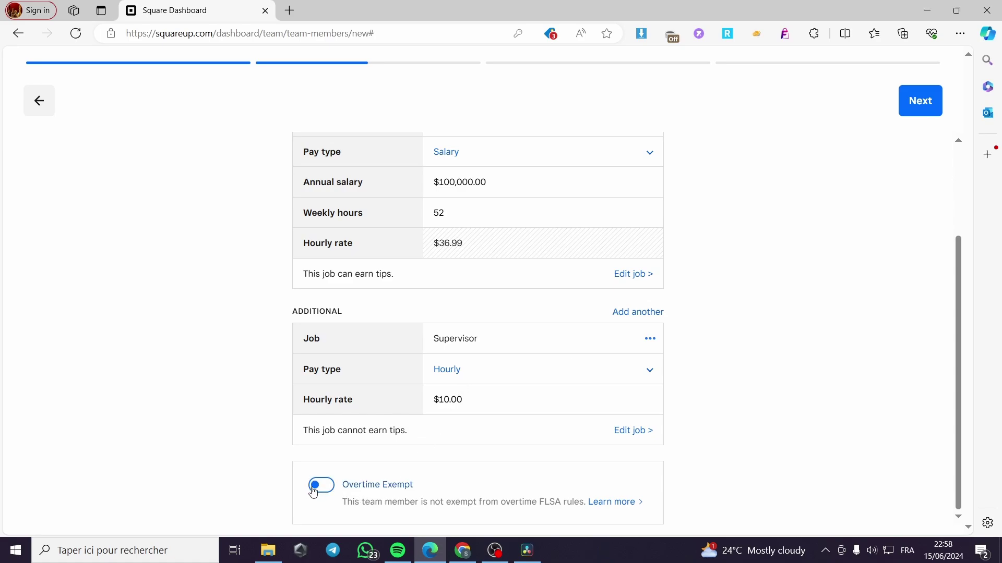
click(432, 519)
click(432, 519)
click(321, 488)
click(326, 489)
Continue to the Access step and choose the Team Permissions set to set it up
scroll(756, 311, up, 3)
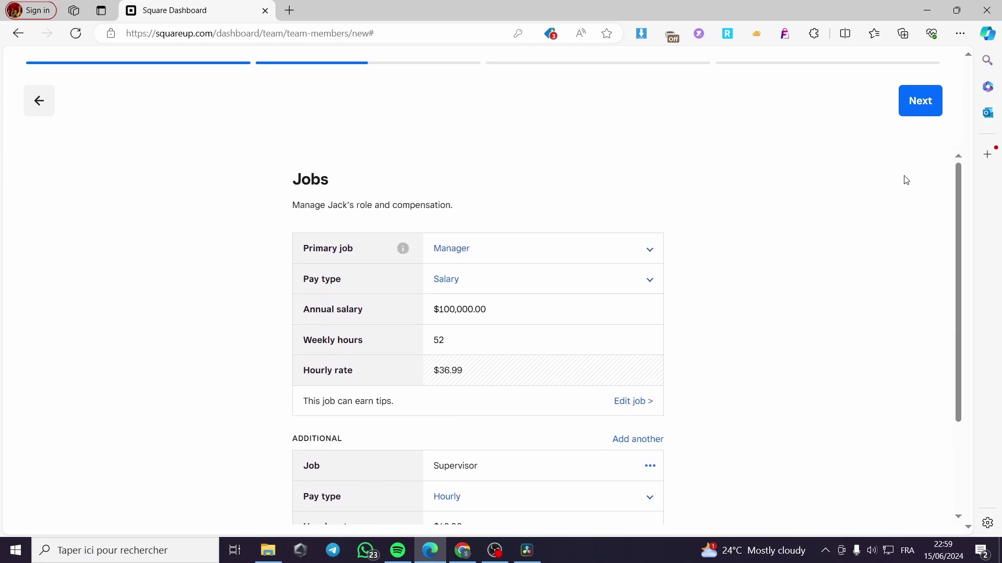
click(917, 108)
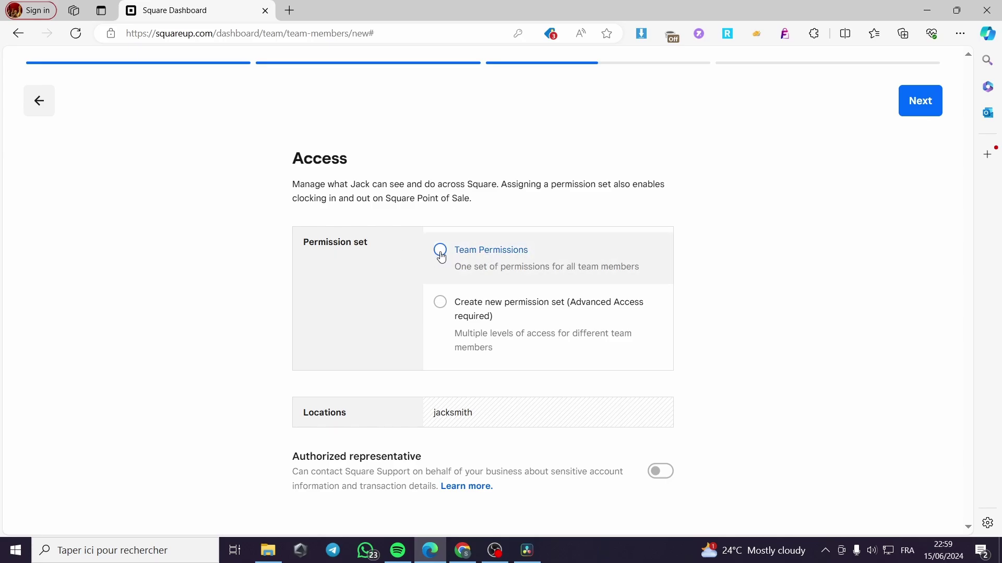
click(441, 251)
click(473, 262)
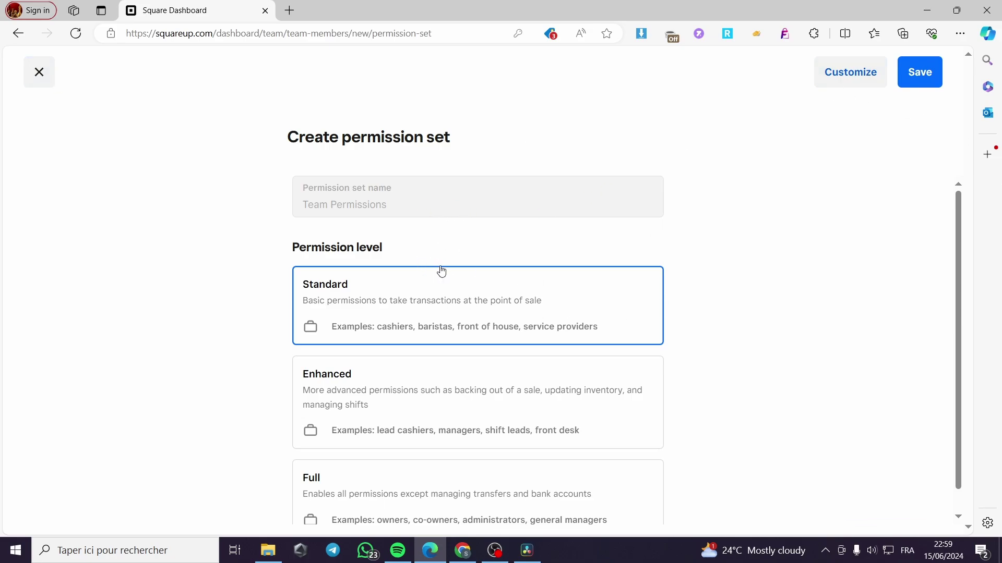
Pick the Enhanced permission level and go to Customize
scroll(485, 279, down, 1)
scroll(365, 279, up, 1)
scroll(380, 297, down, 1)
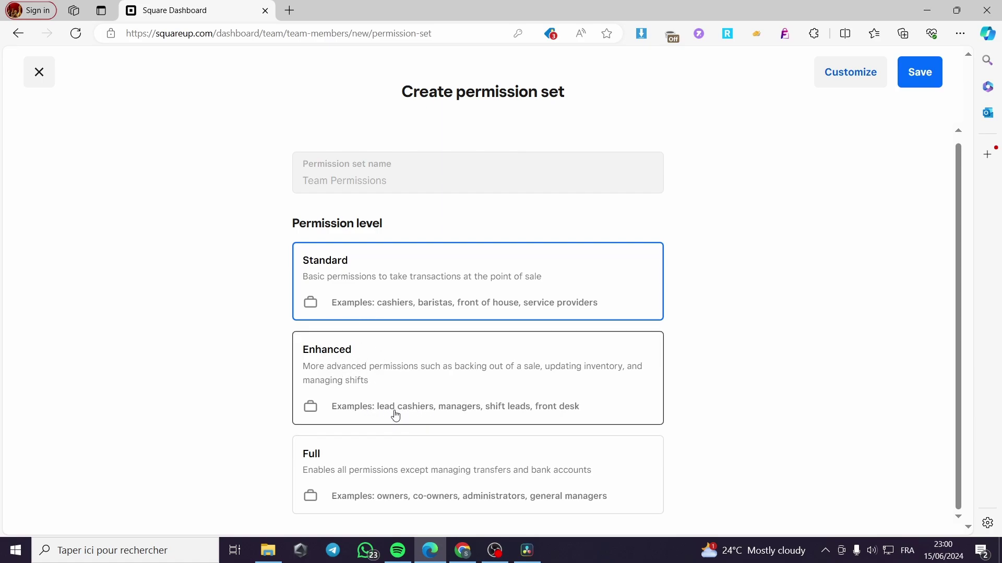
click(476, 415)
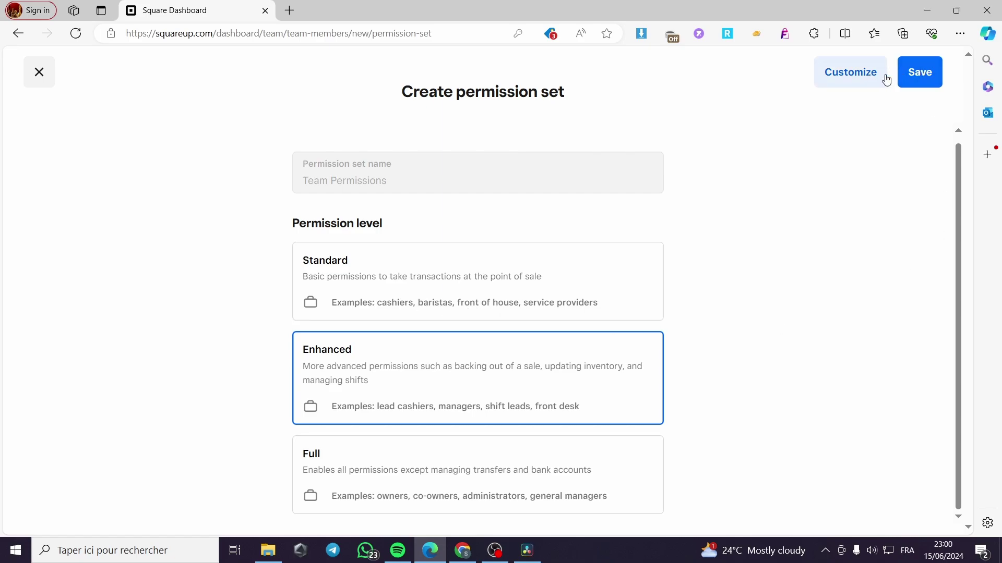
click(859, 73)
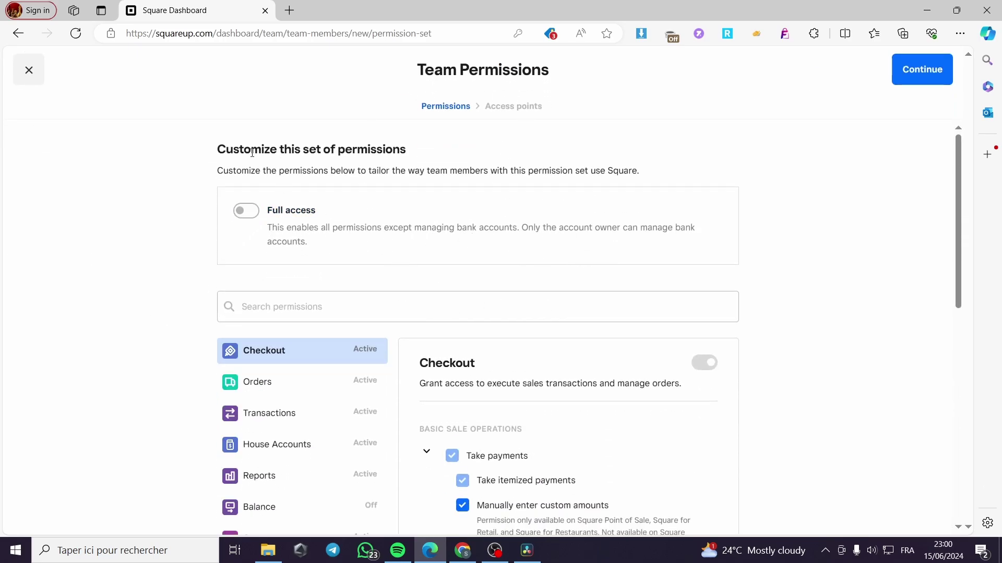
Toggle full access on and off, then uncheck Use Virtual Terminal and Manually enter custom amounts
click(239, 213)
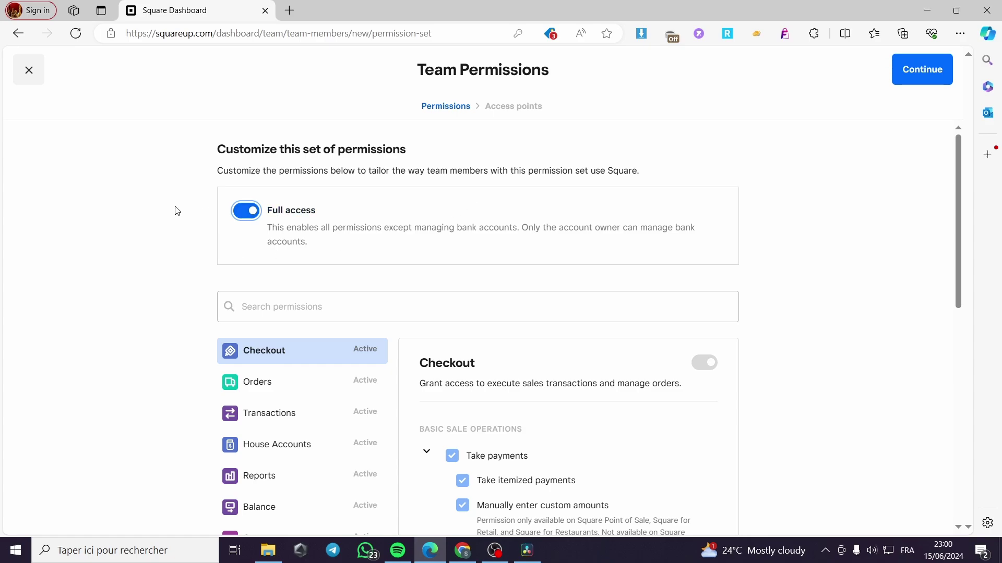
click(243, 214)
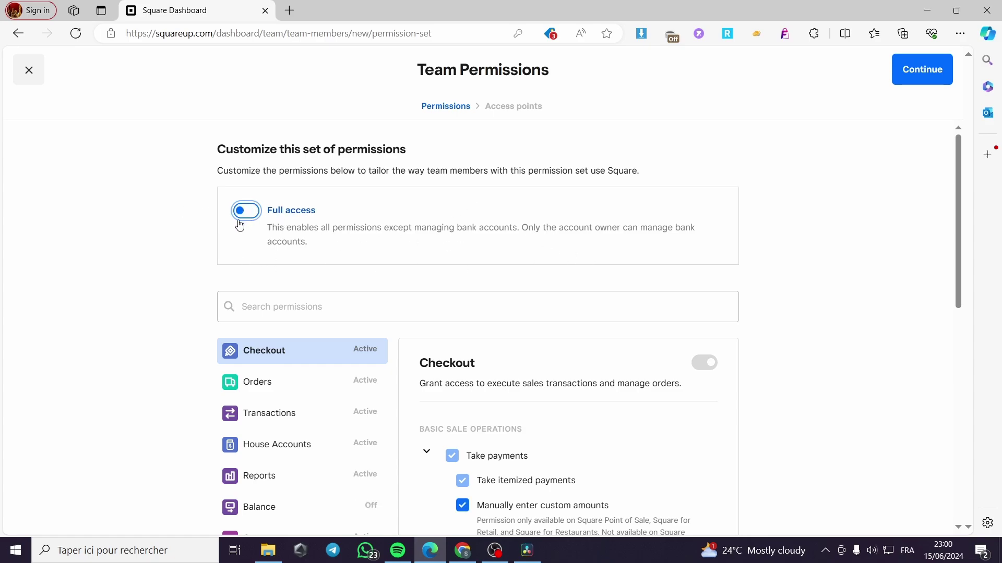
scroll(277, 264, down, 1)
scroll(277, 264, down, 2)
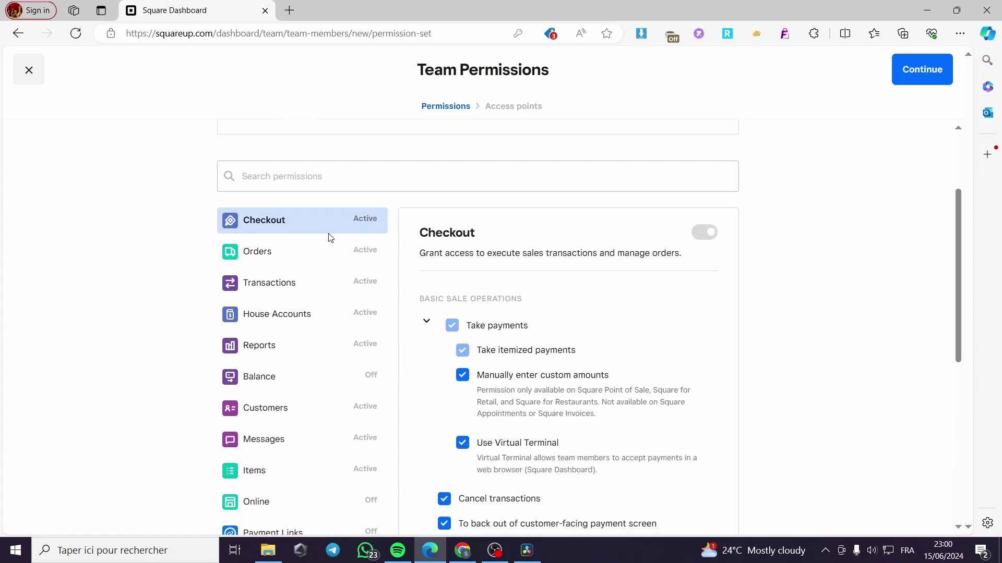
scroll(595, 251, down, 1)
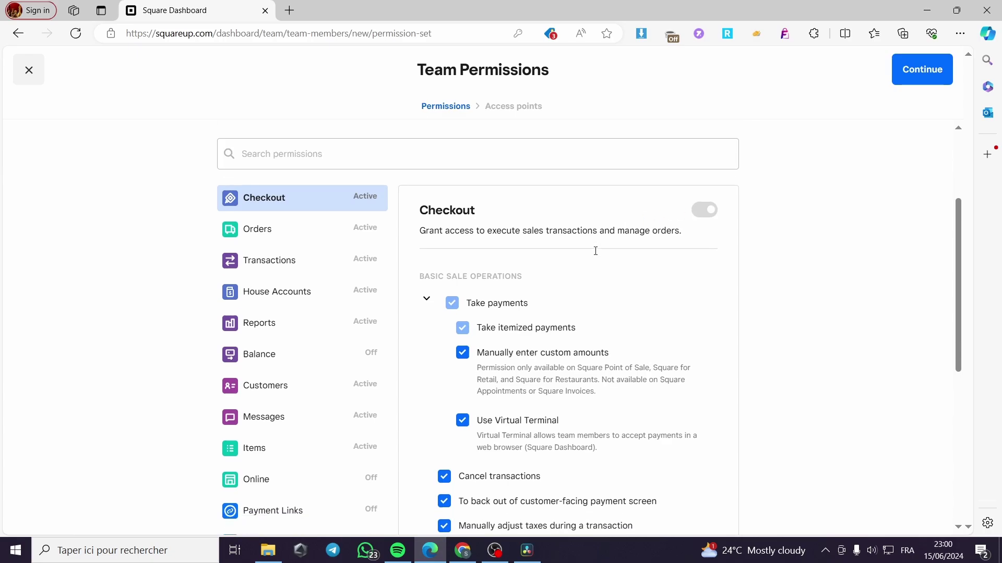
scroll(595, 250, down, 2)
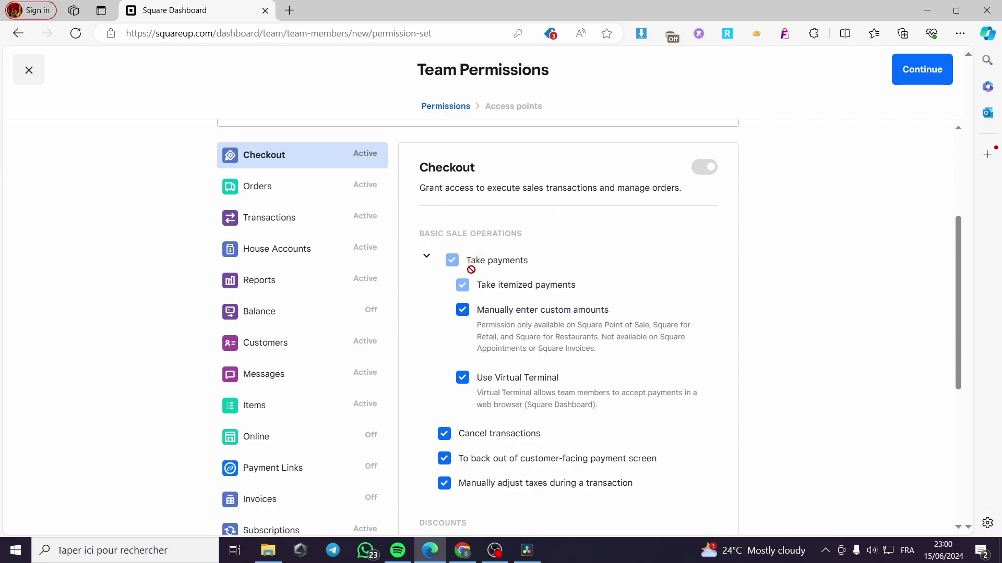
scroll(594, 312, down, 1)
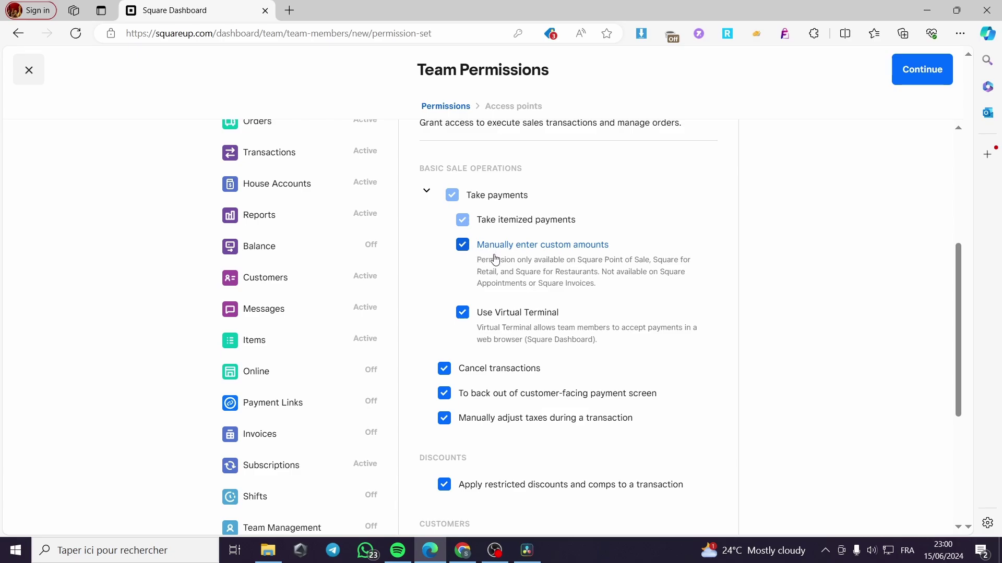
scroll(595, 259, down, 1)
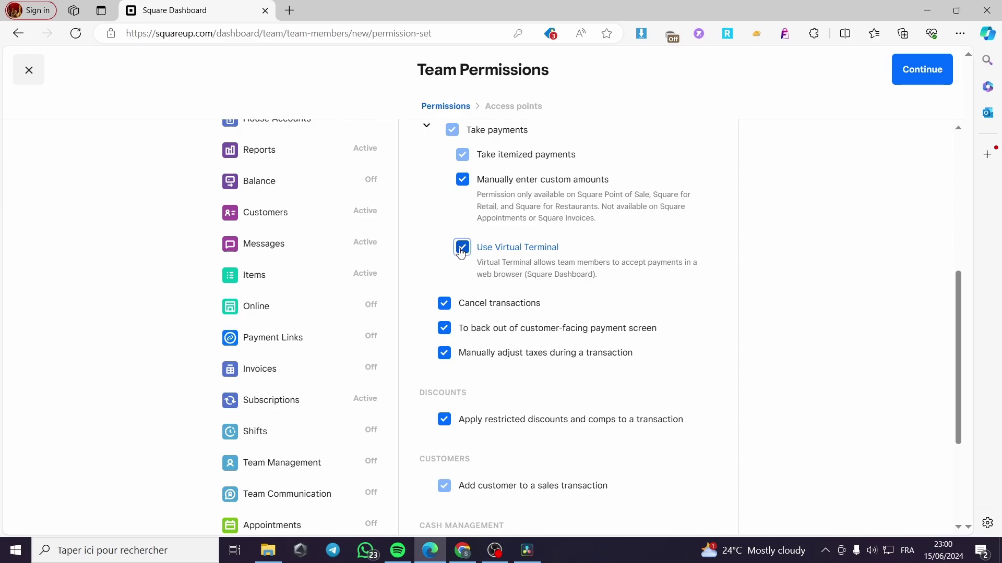
click(462, 247)
click(463, 181)
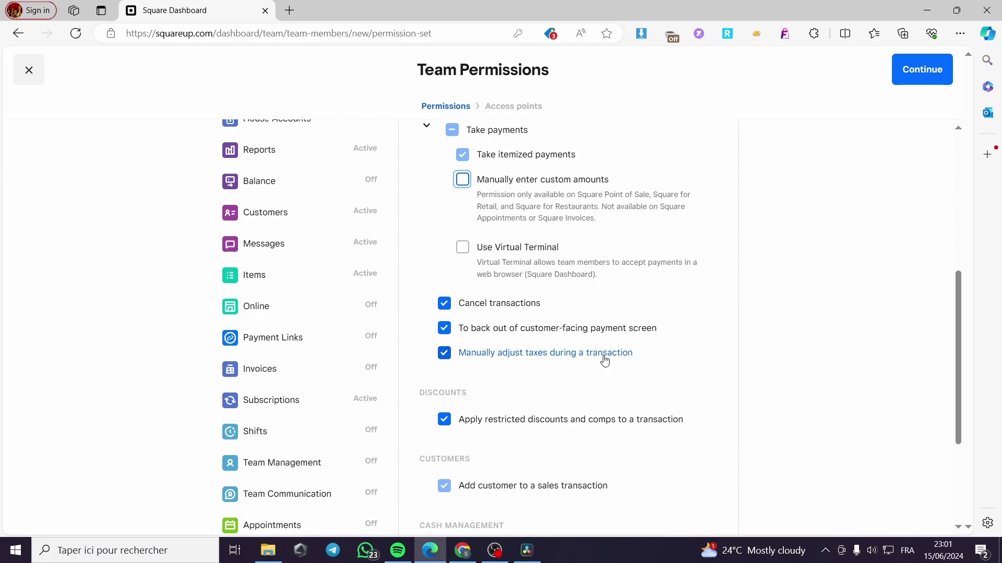
Uncheck Apply restricted discounts and comps to a transaction in Checkout
scroll(604, 360, down, 1)
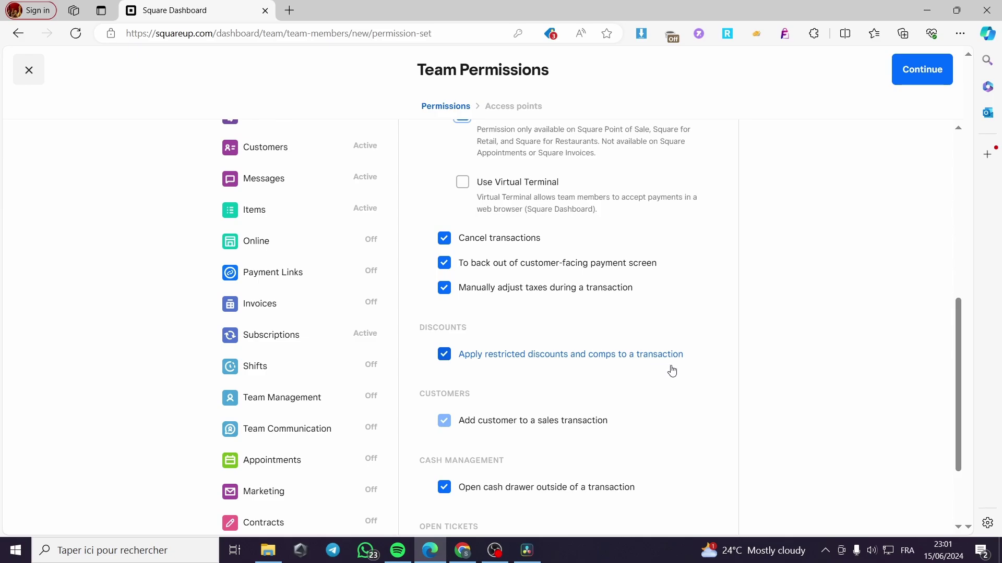
click(473, 359)
scroll(646, 307, down, 2)
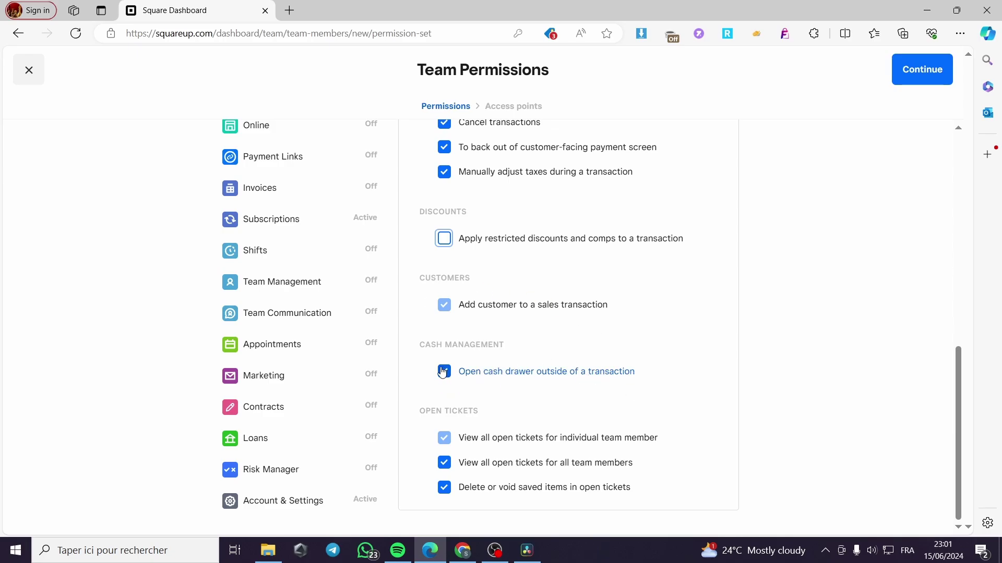
double_click(444, 372)
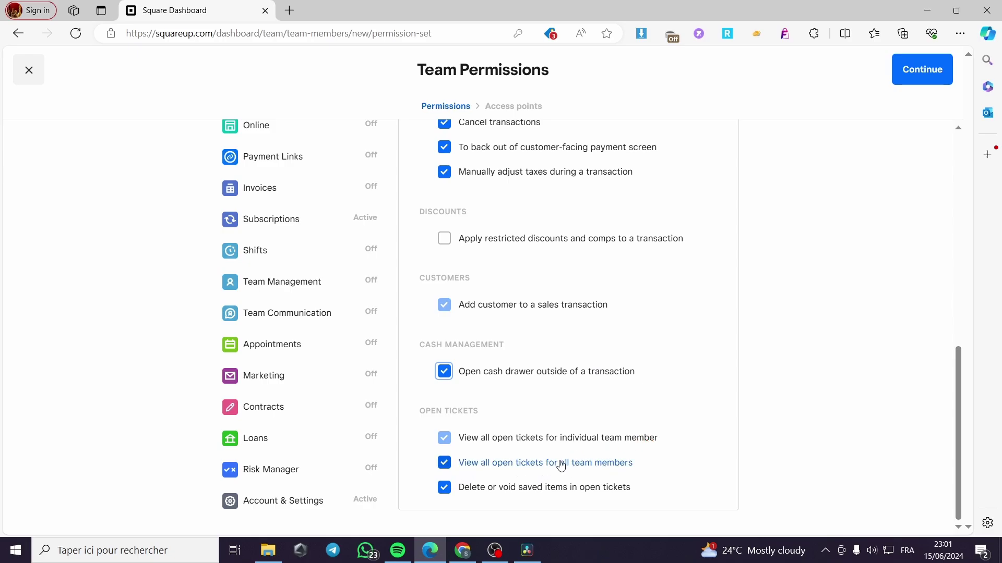
scroll(490, 464, up, 6)
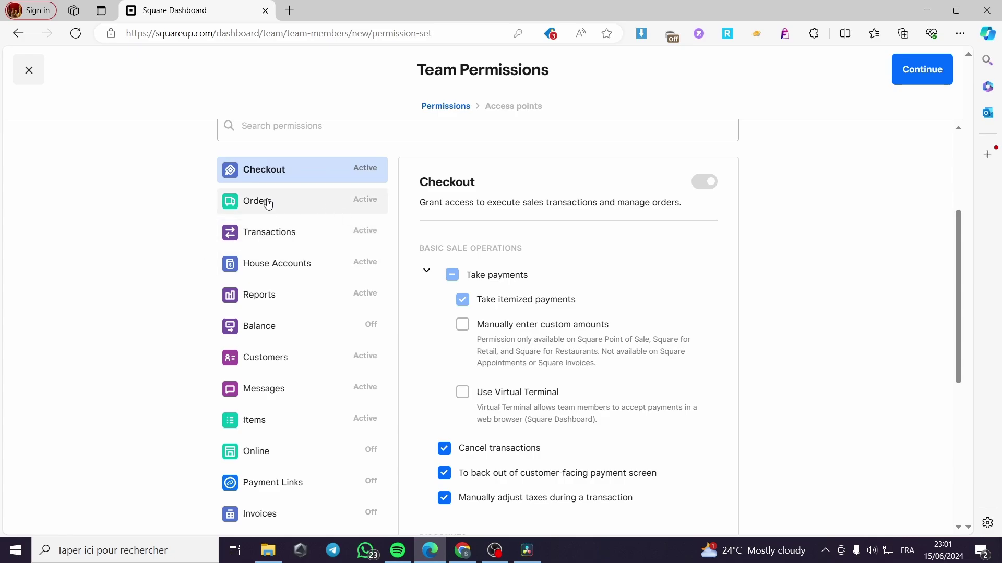
Review the Orders, Transactions, House Accounts and Reports permissions without changes
click(264, 202)
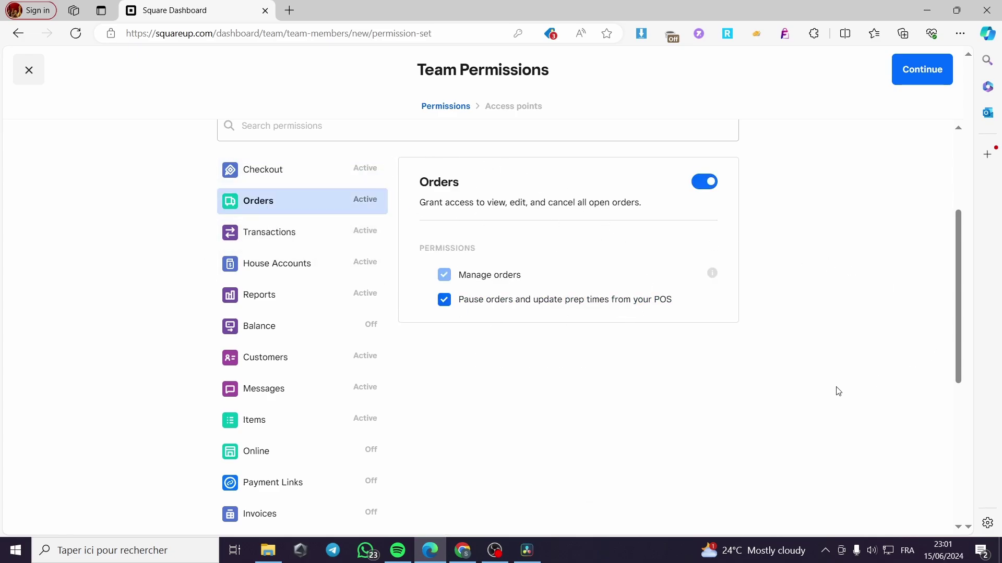
click(281, 233)
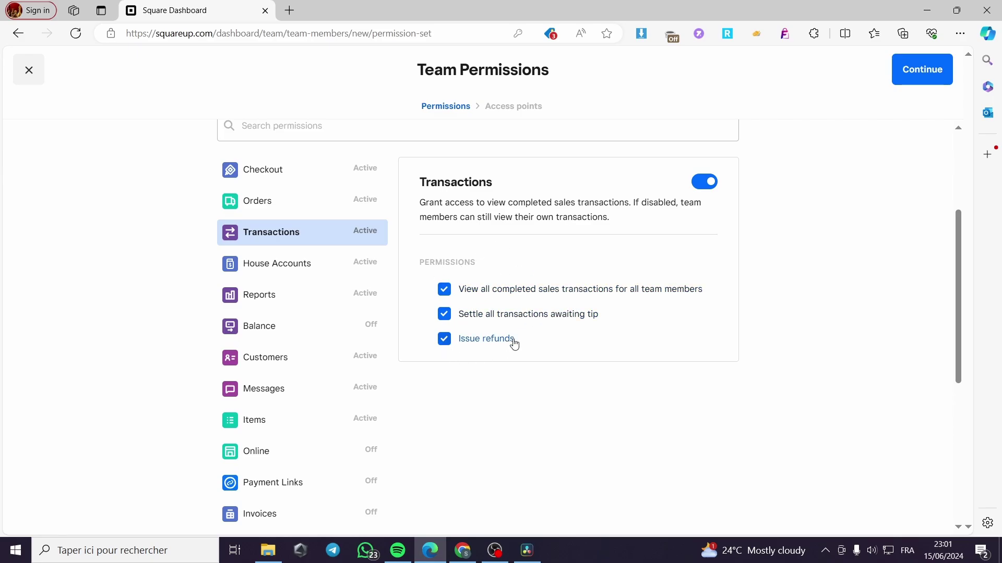
click(292, 274)
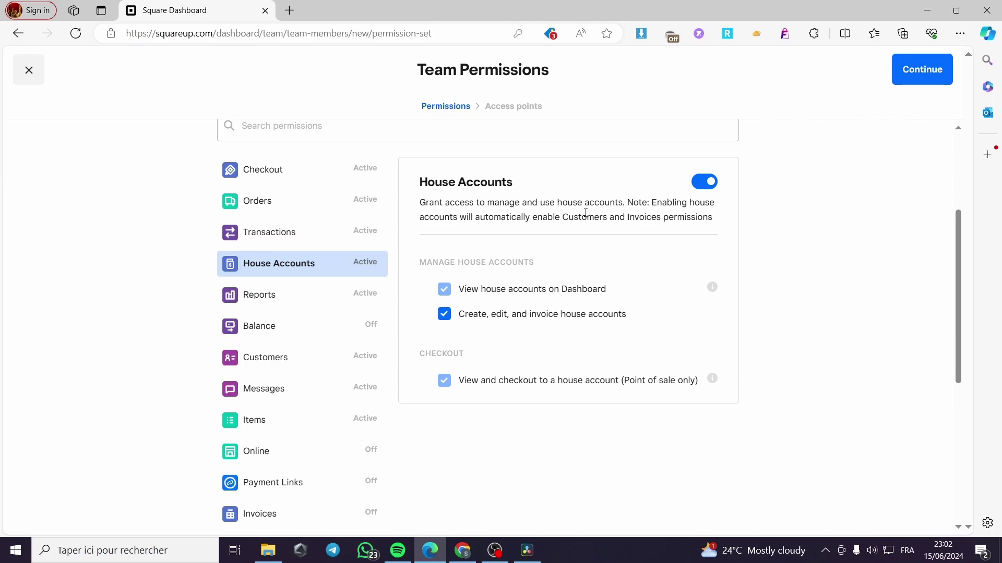
click(292, 295)
scroll(526, 271, down, 1)
scroll(565, 353, down, 6)
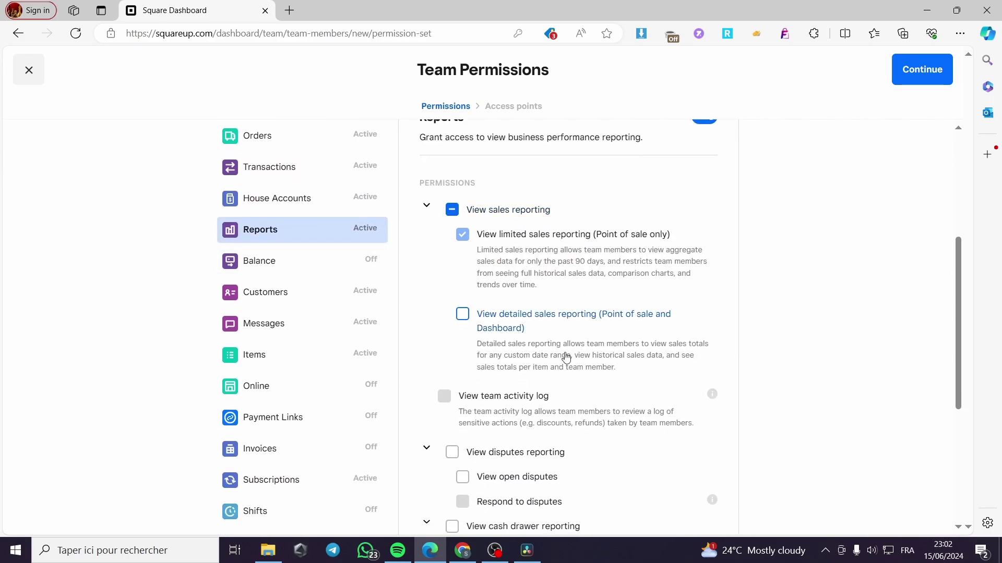
scroll(594, 358, up, 5)
scroll(594, 358, up, 1)
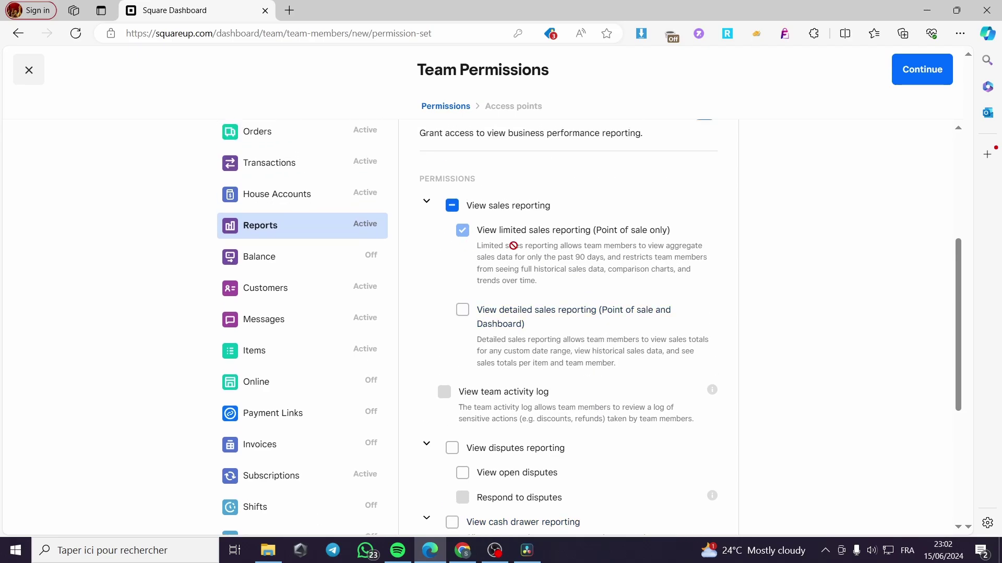
scroll(606, 327, down, 4)
scroll(532, 292, up, 5)
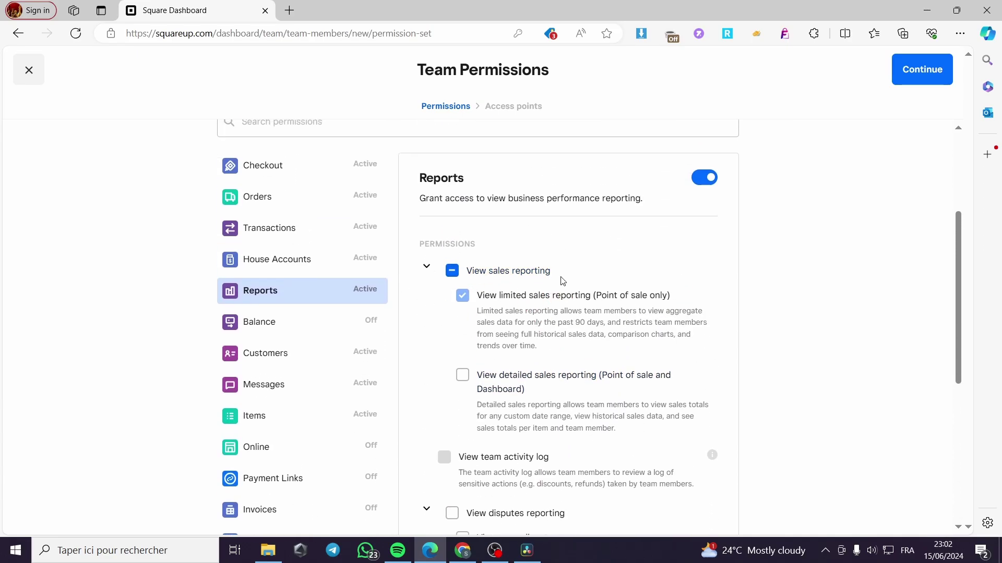
In Balance permissions, switch access on and back off
click(259, 322)
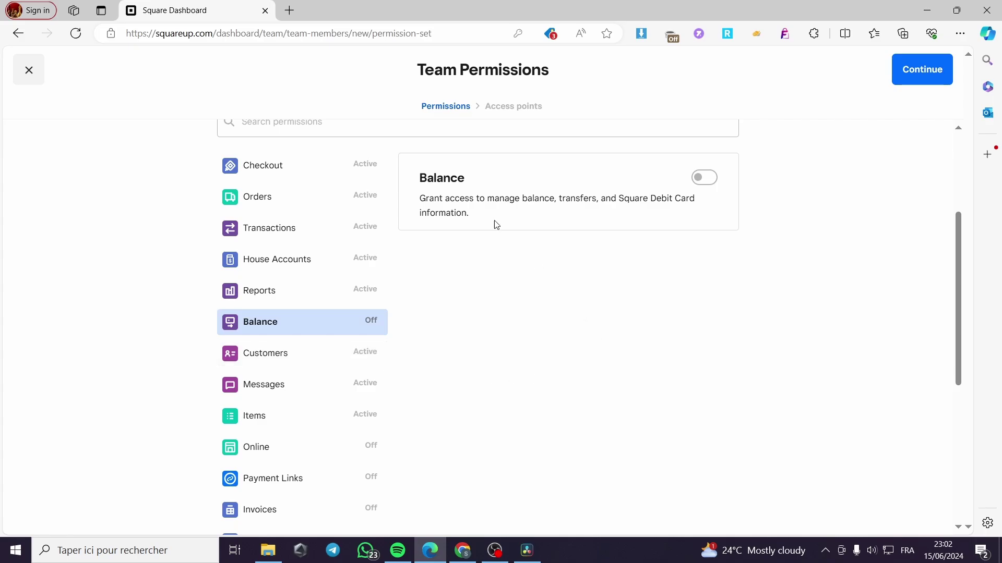
scroll(573, 240, up, 1)
click(694, 246)
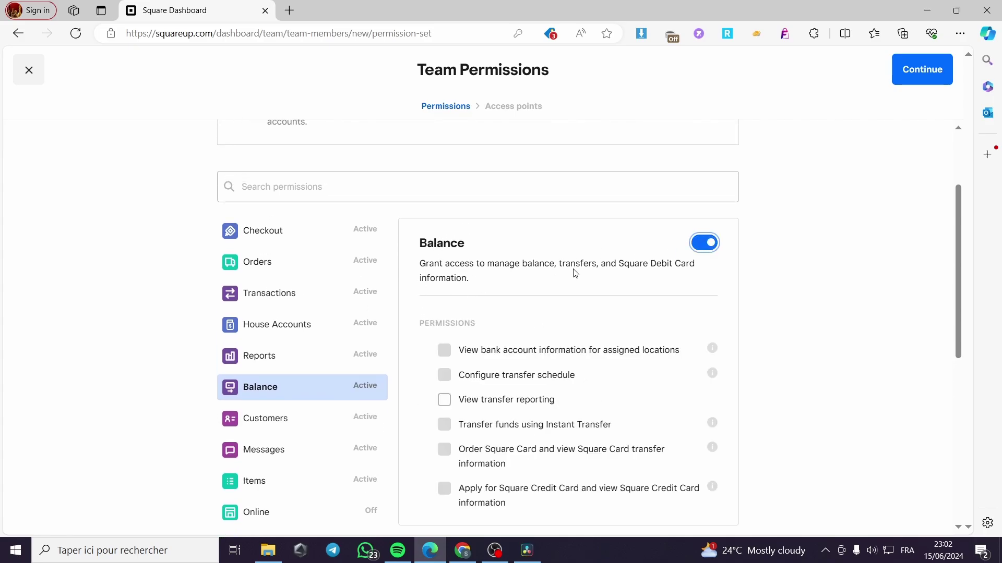
click(706, 248)
scroll(627, 319, down, 1)
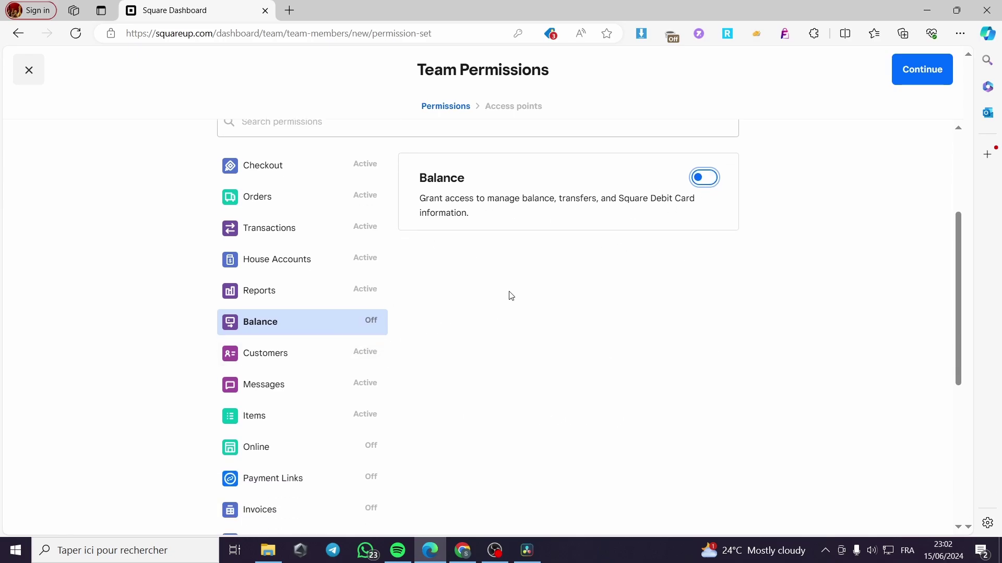
scroll(209, 334, down, 1)
Review the Customers, Messages, Items and Online permissions without changes
click(291, 293)
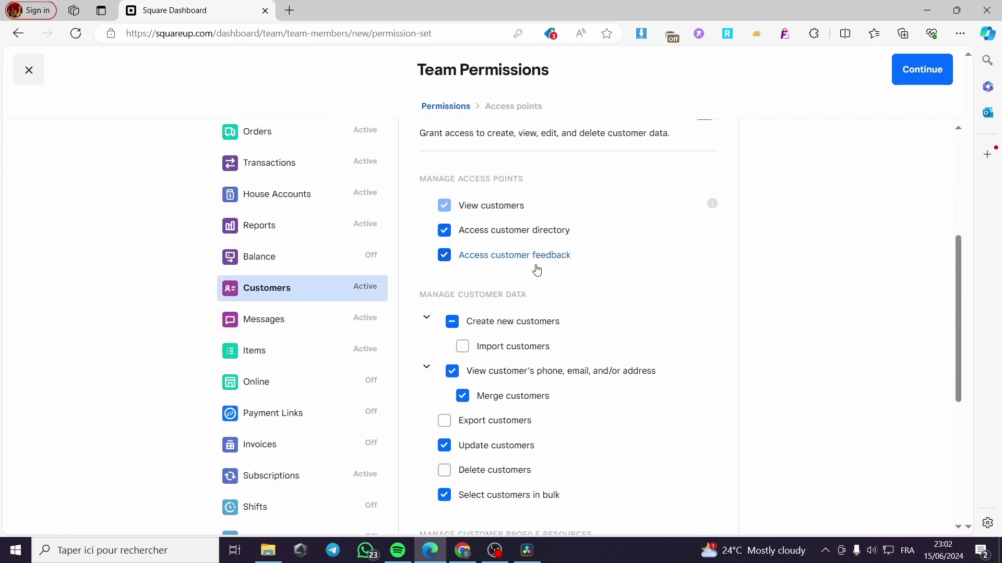
scroll(441, 256, up, 2)
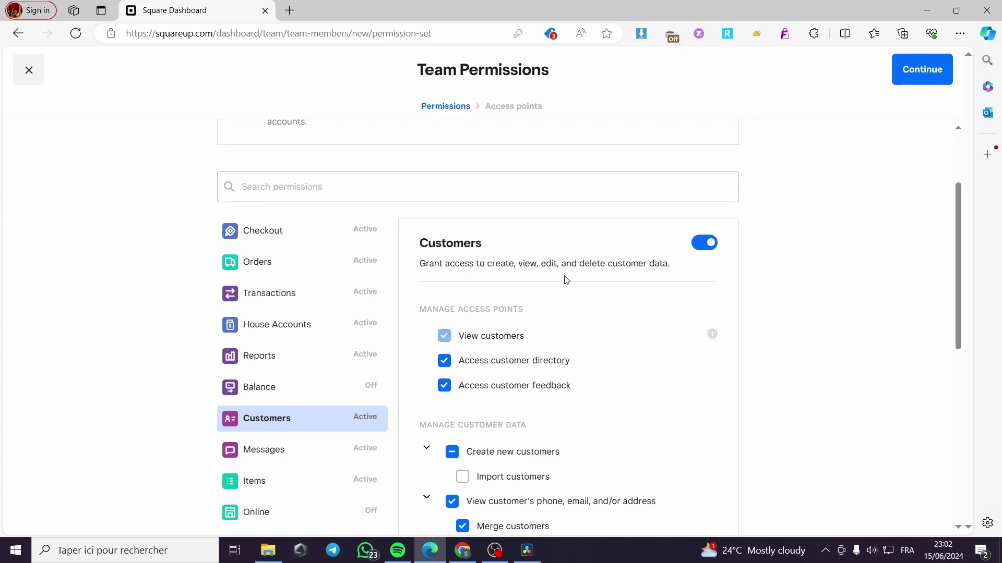
scroll(566, 280, down, 1)
scroll(456, 284, down, 2)
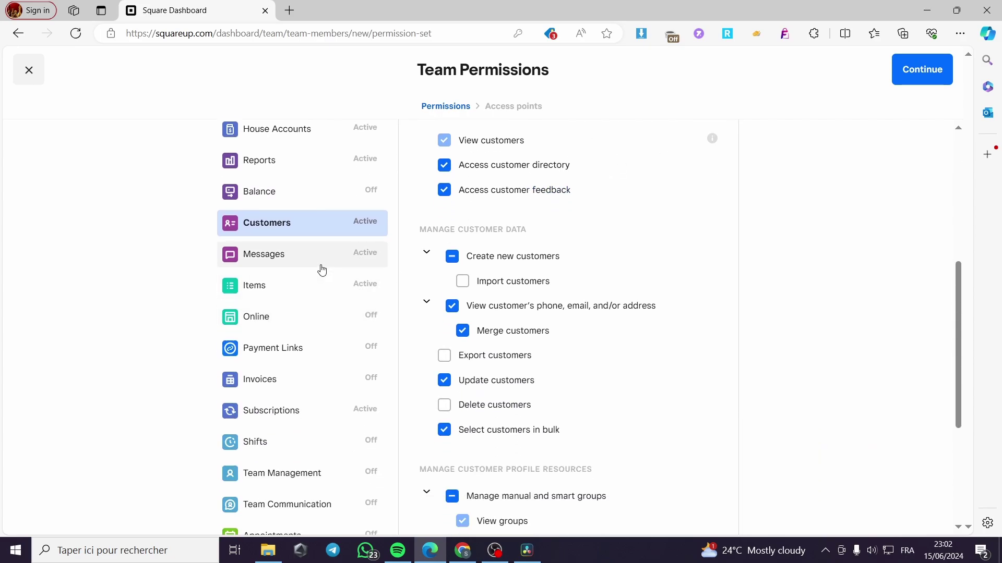
click(313, 258)
click(240, 287)
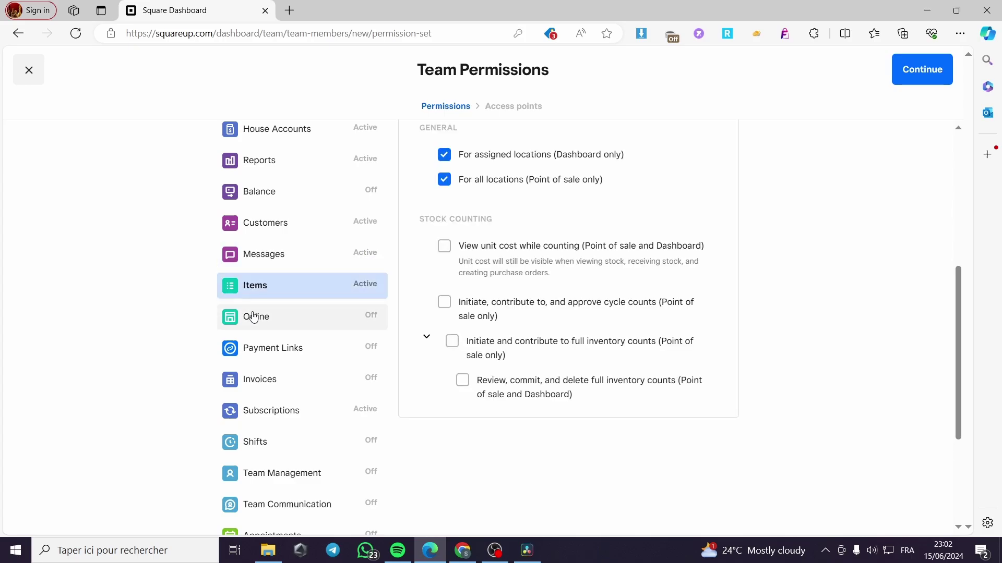
right_click(253, 316)
click(238, 315)
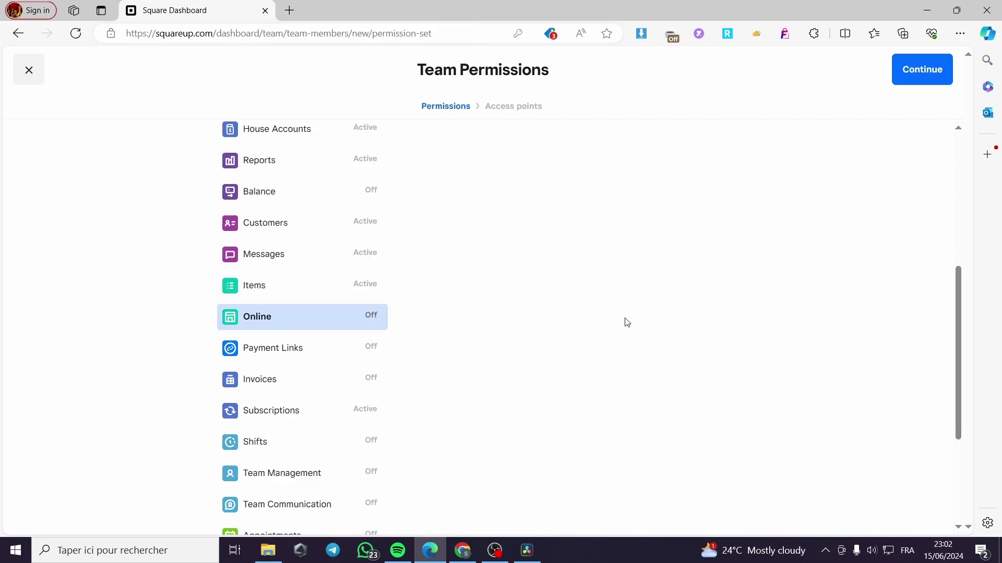
click(311, 327)
scroll(490, 292, down, 1)
scroll(490, 292, up, 3)
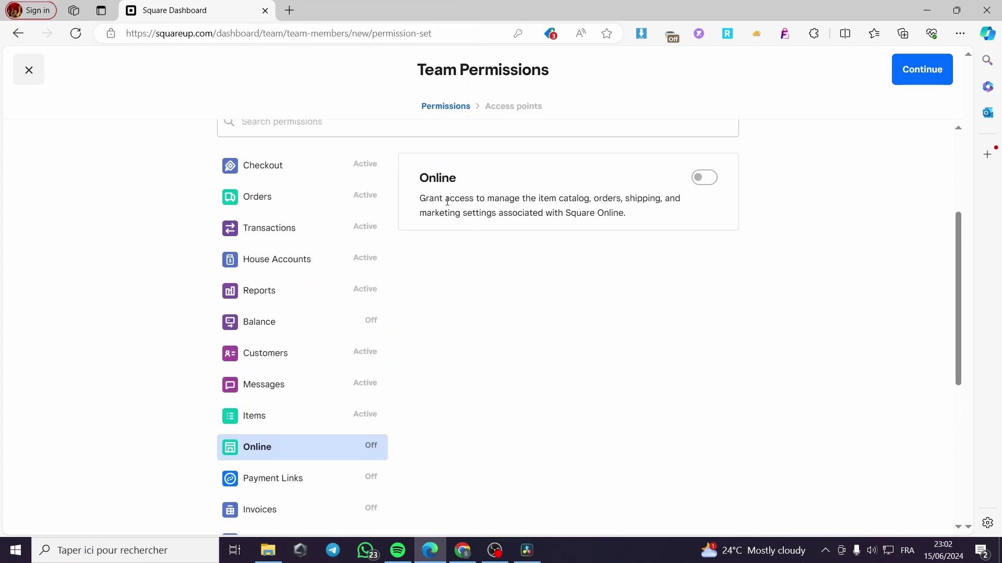
scroll(362, 339, down, 2)
Review Payment Links, Invoices, Subscriptions and Shifts, toggling Shifts full access on and off
click(282, 349)
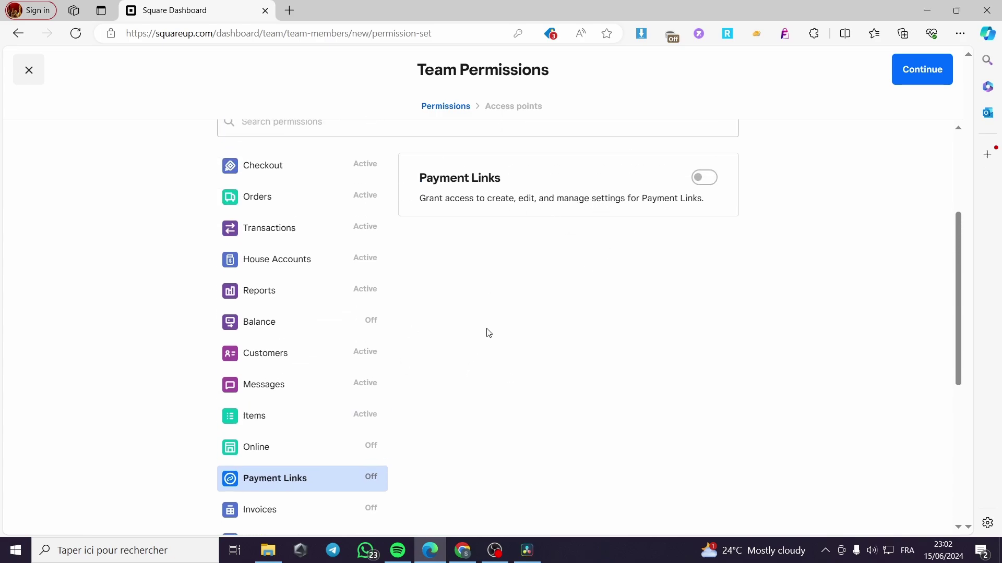
scroll(417, 355, down, 5)
click(300, 251)
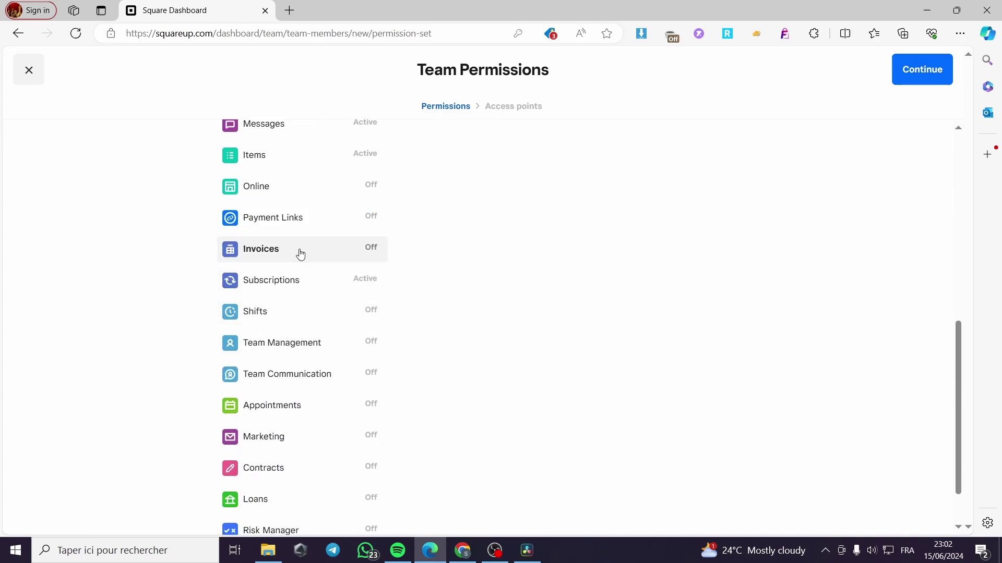
click(302, 286)
click(264, 316)
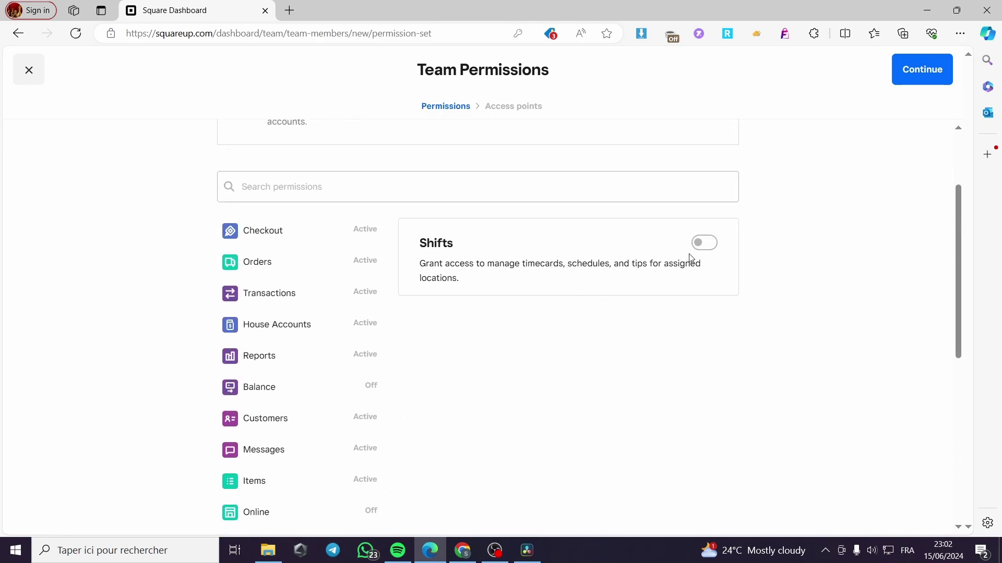
scroll(291, 353, down, 7)
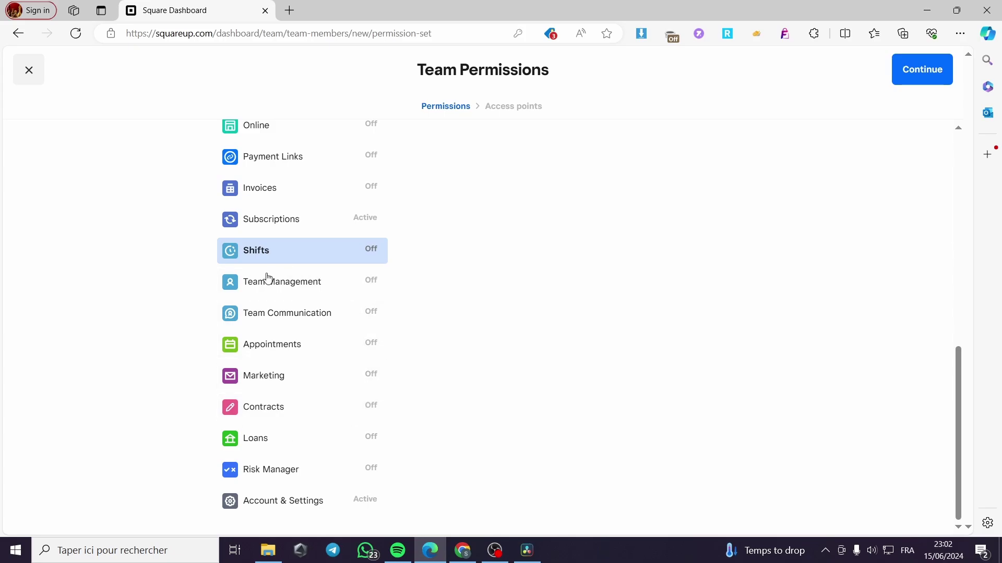
scroll(310, 421, up, 10)
click(713, 192)
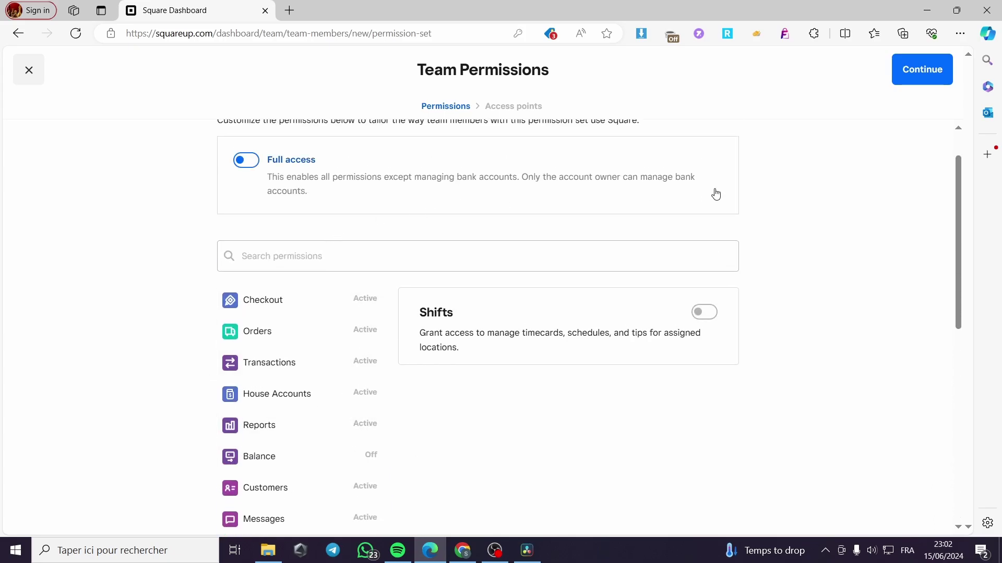
click(678, 203)
Generate a new team passcode for shared points of sale, keeping shared, mobile and Dashboard access enabled
click(914, 72)
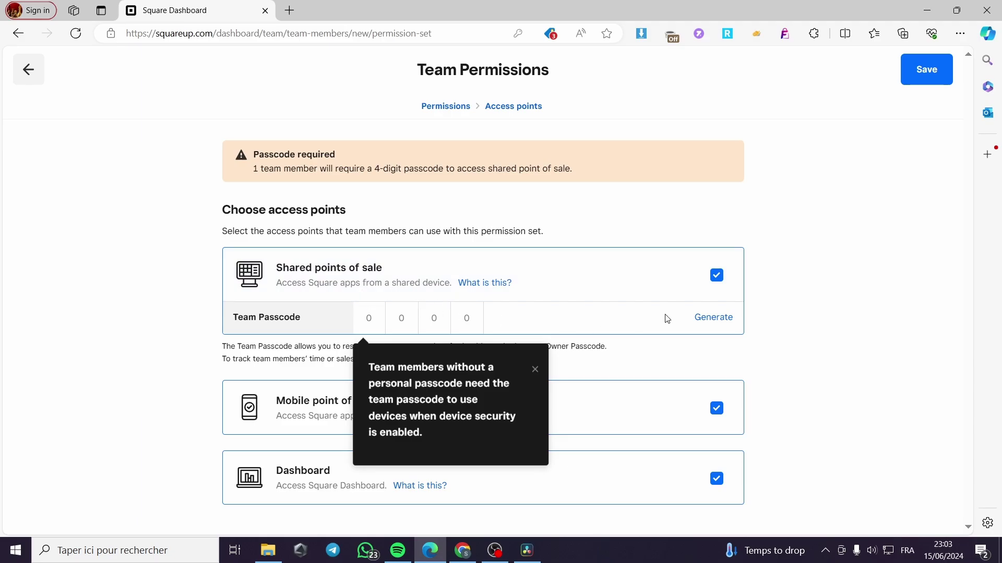
click(712, 320)
click(535, 369)
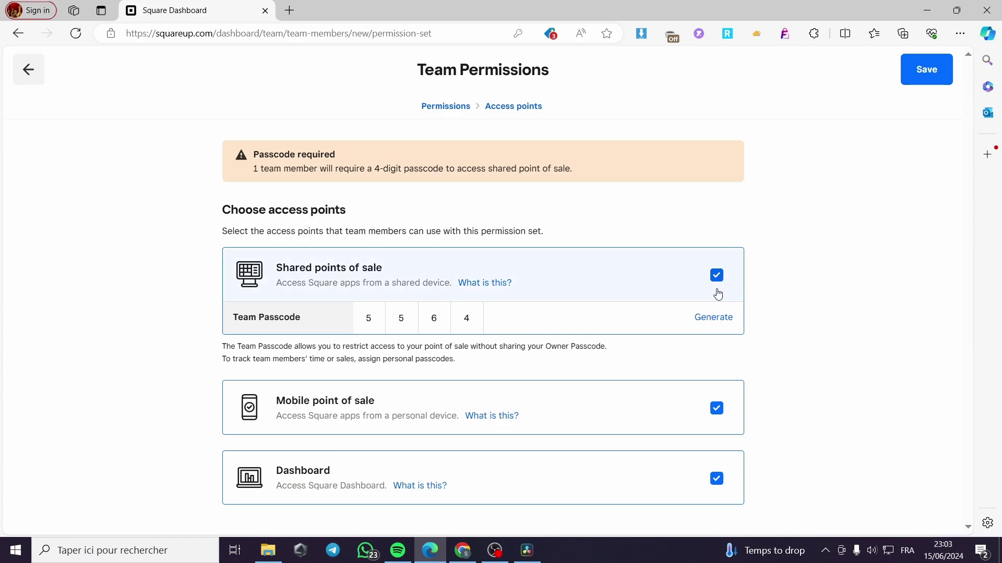
click(723, 411)
click(728, 408)
Save the access points and confirm the Enhanced permission level
click(950, 76)
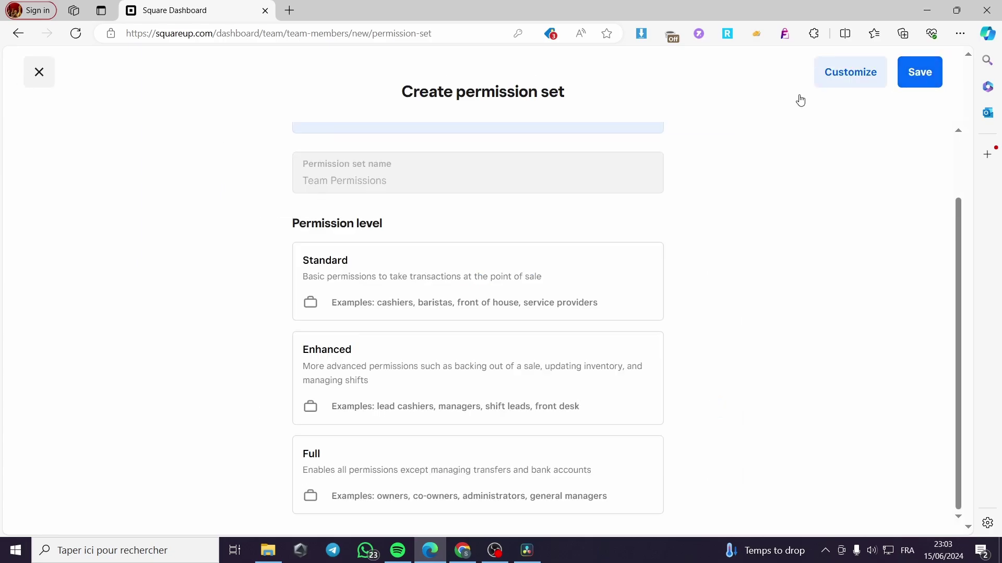
scroll(805, 174, down, 2)
click(477, 371)
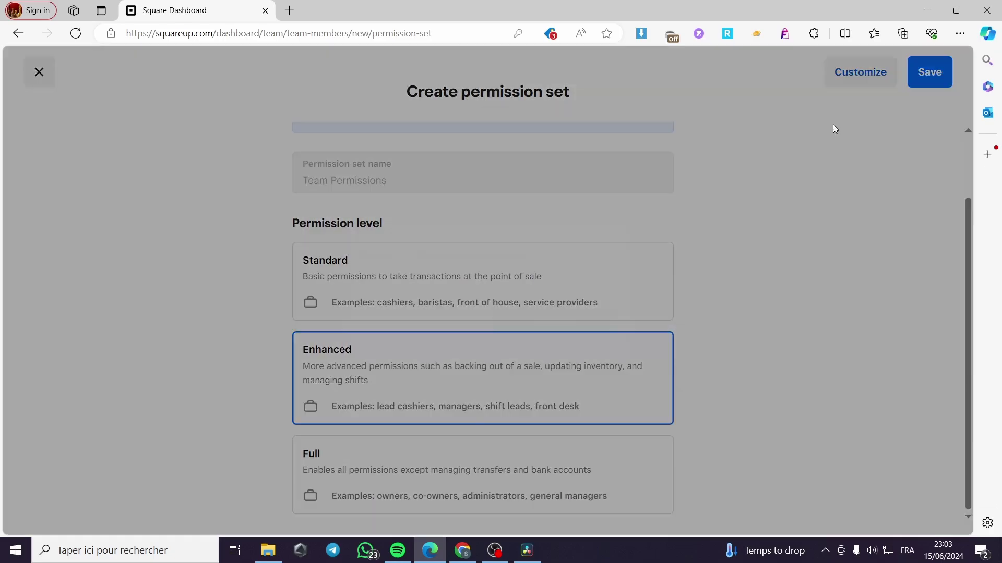
click(648, 293)
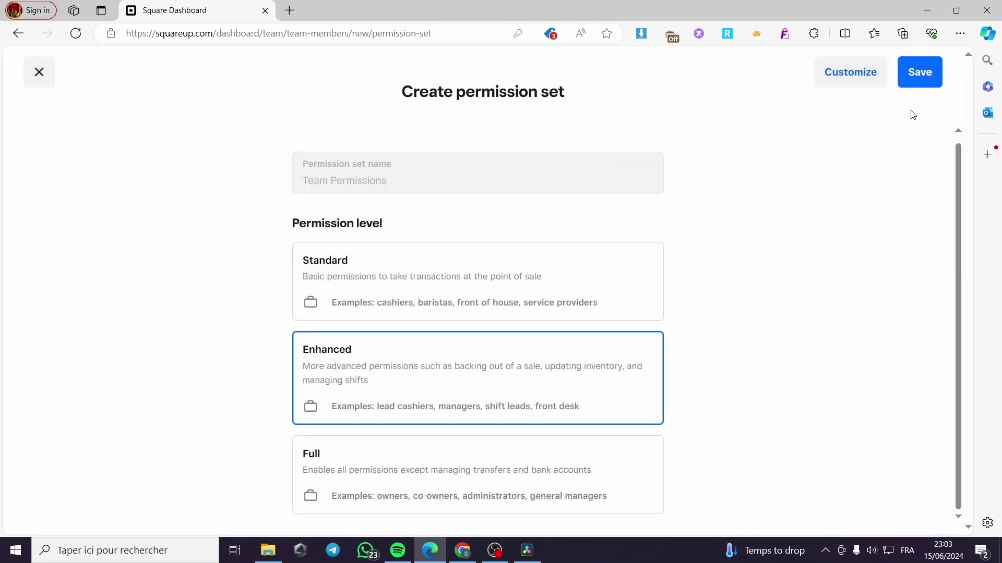
Save the permission set, creating a newly generated 4-digit owner passcode
click(911, 74)
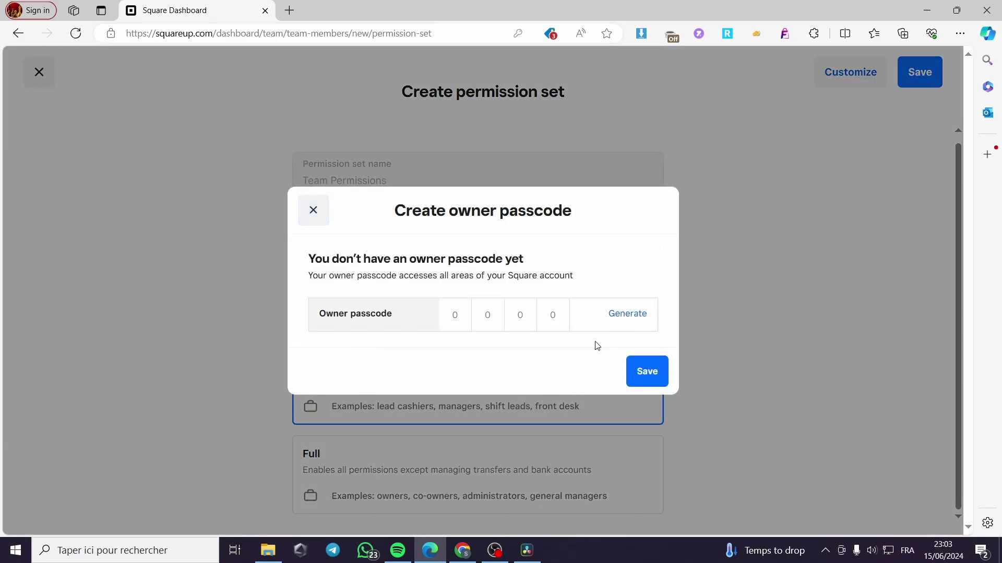
click(635, 318)
click(642, 370)
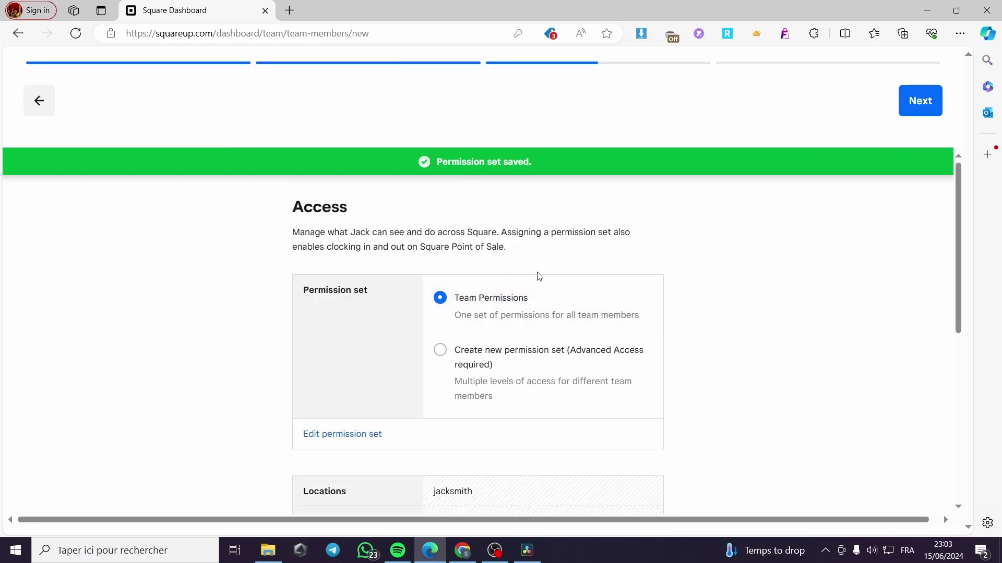
Scroll through the member's setup to the Credentials section
scroll(540, 276, down, 2)
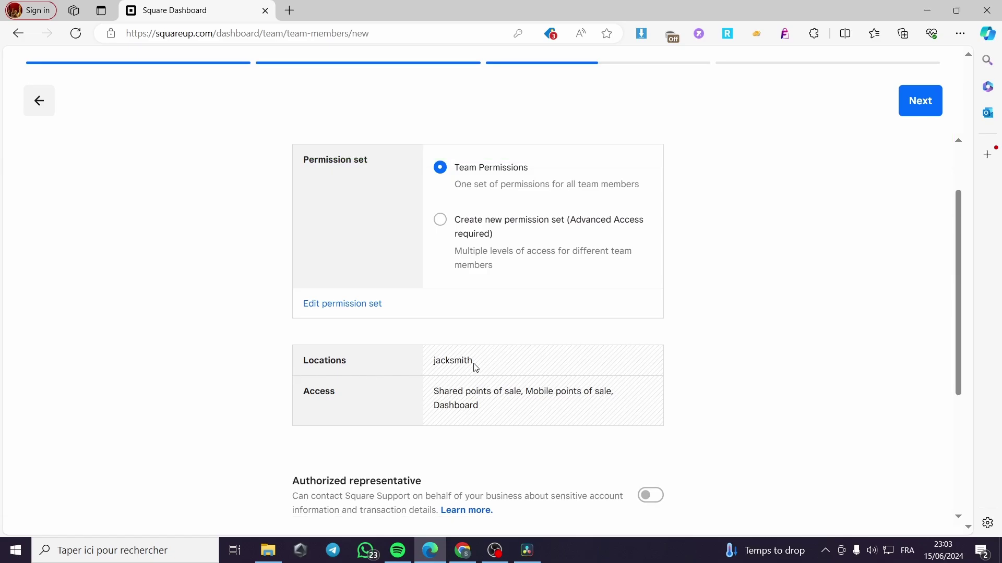
scroll(412, 355, down, 2)
scroll(386, 376, up, 2)
scroll(342, 418, down, 1)
scroll(284, 335, up, 2)
scroll(517, 329, down, 5)
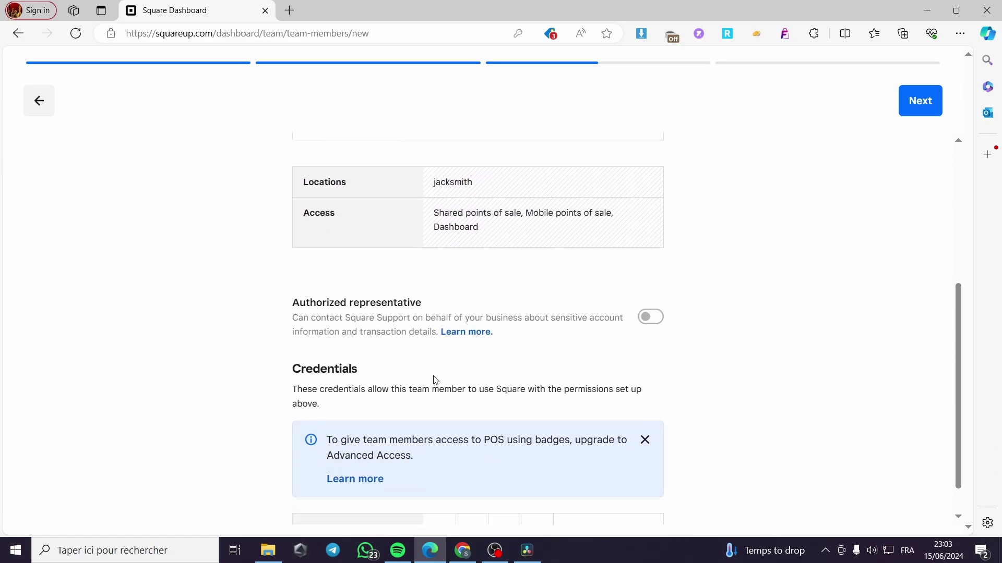
scroll(417, 380, up, 5)
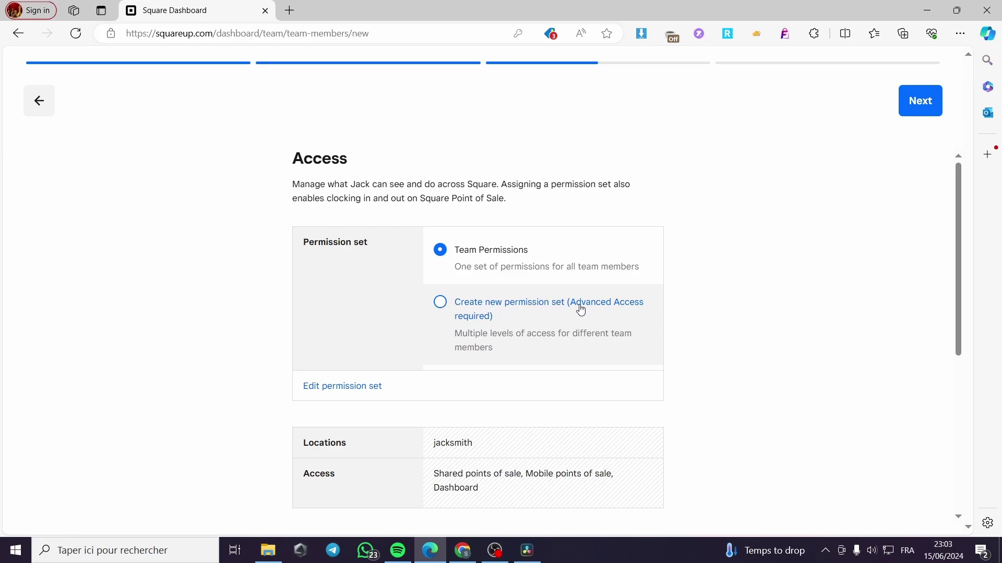
scroll(594, 319, down, 6)
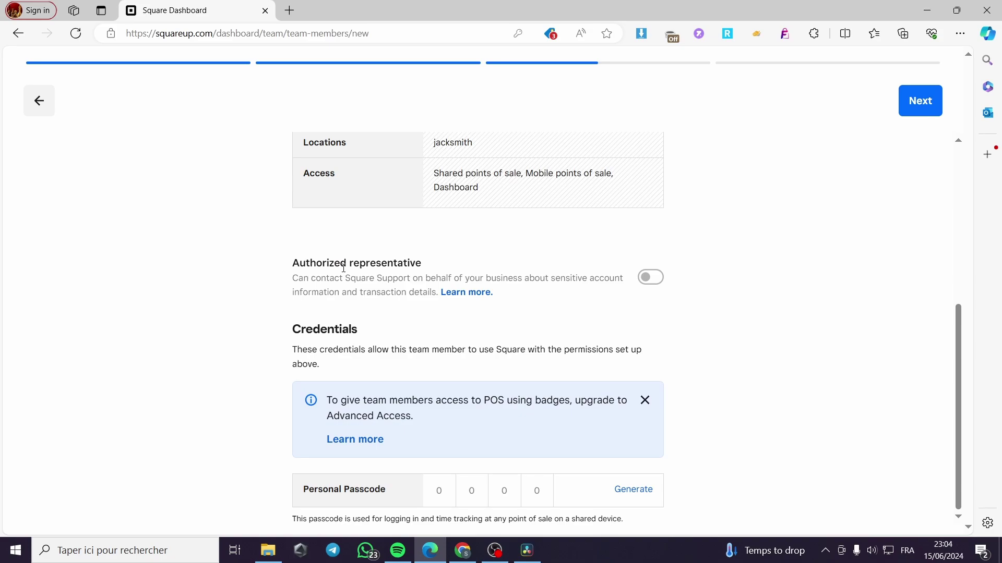
click(653, 281)
Generate a personal passcode for the new member and continue to Review
click(920, 100)
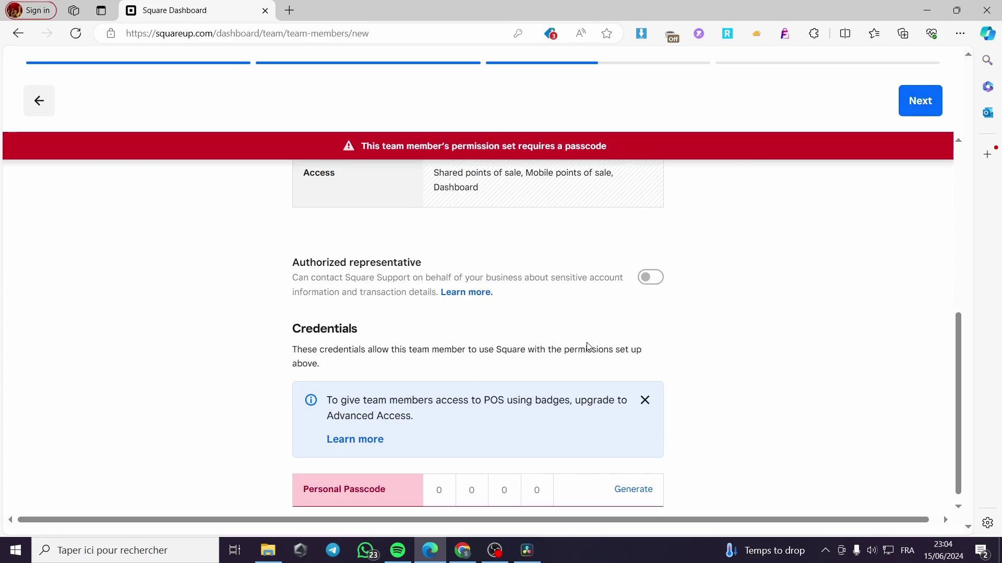
click(634, 489)
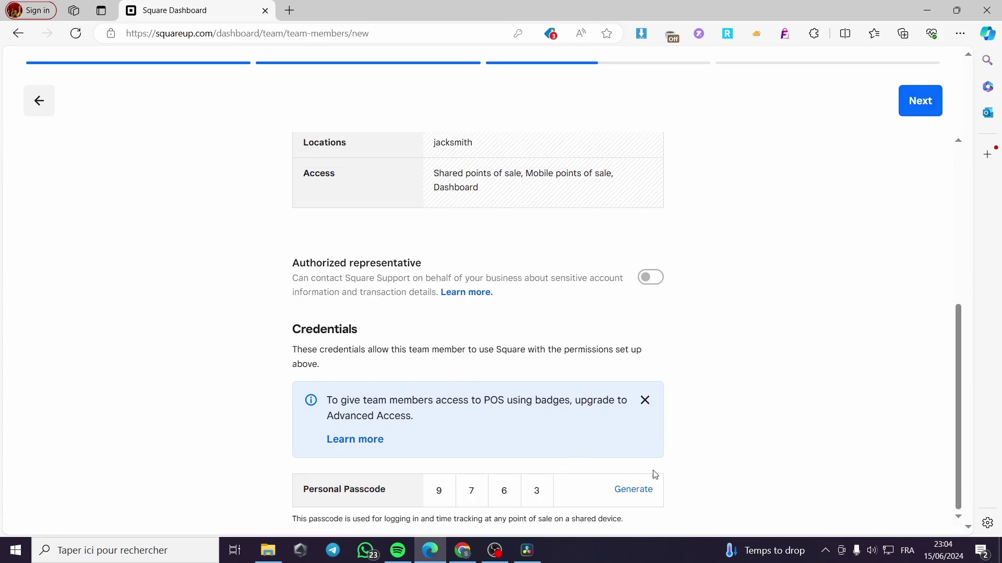
click(920, 101)
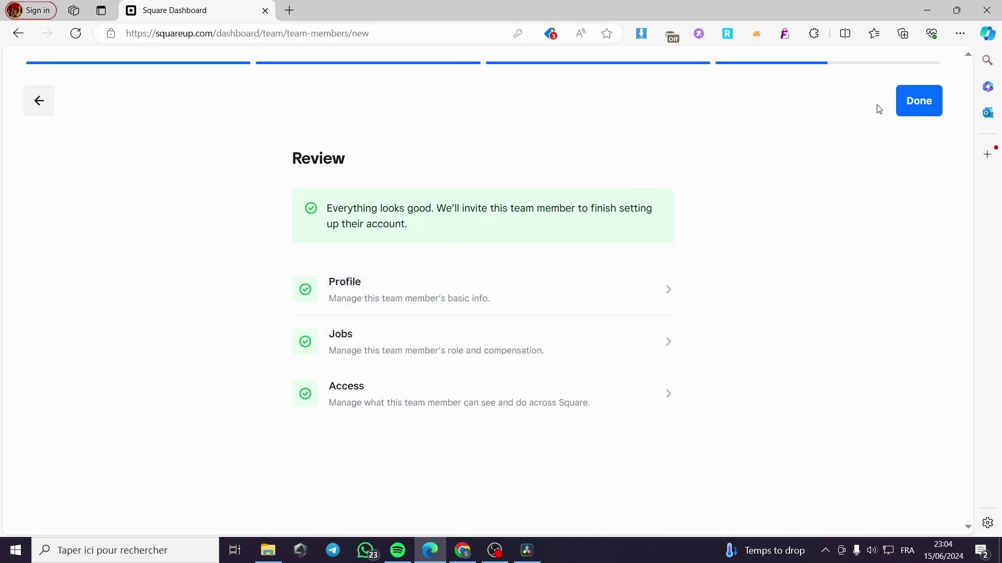
Finish adding the member, view their profile, then go to Team Permissions
click(917, 103)
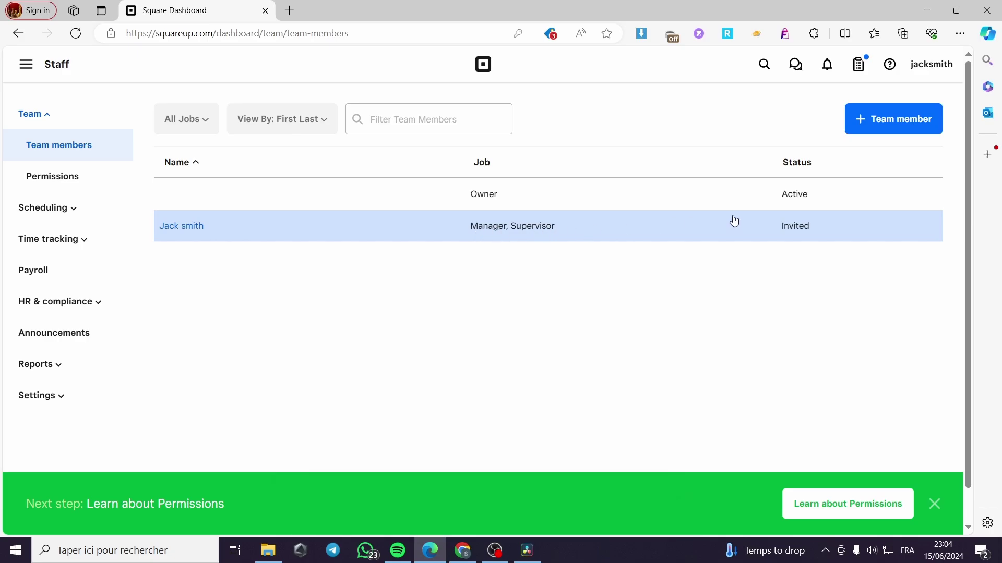
click(666, 221)
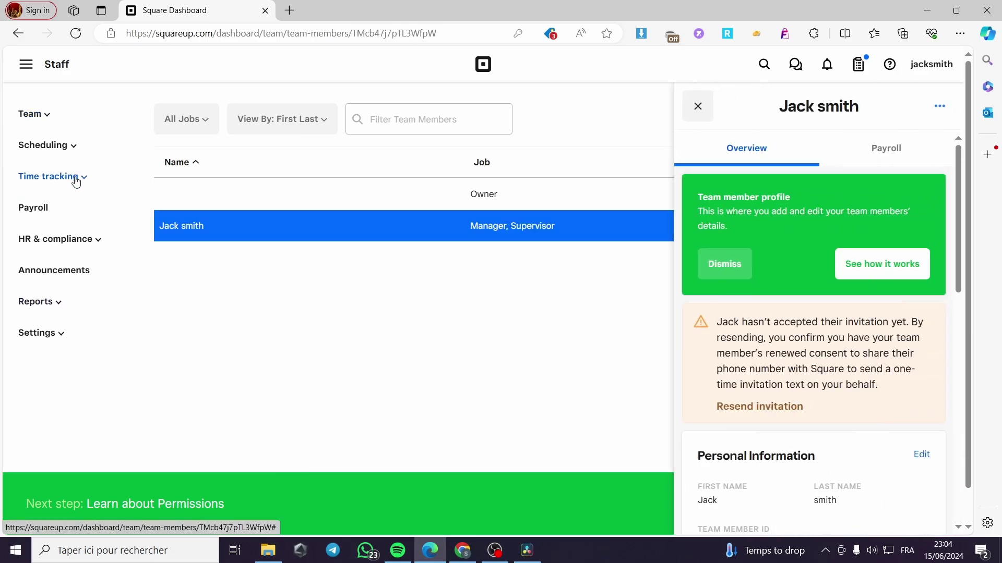
click(41, 114)
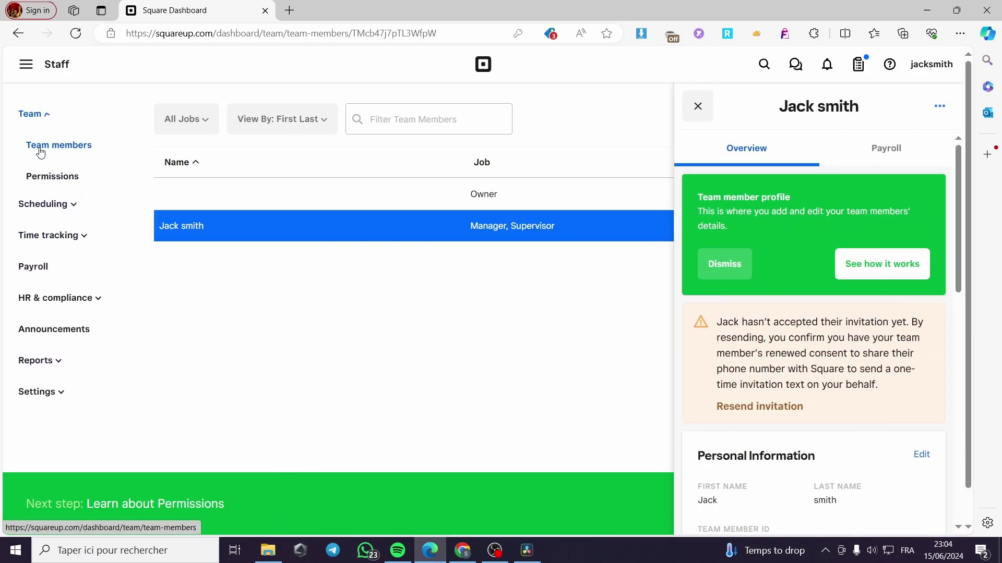
click(52, 178)
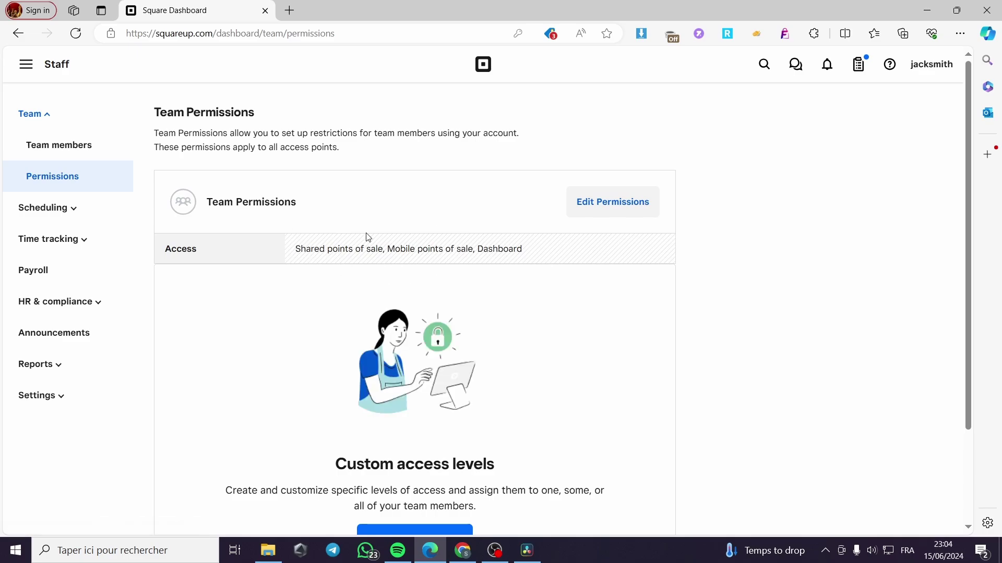
Browse the Schedule, Payroll and HR & compliance sections, then open Announcements
click(54, 209)
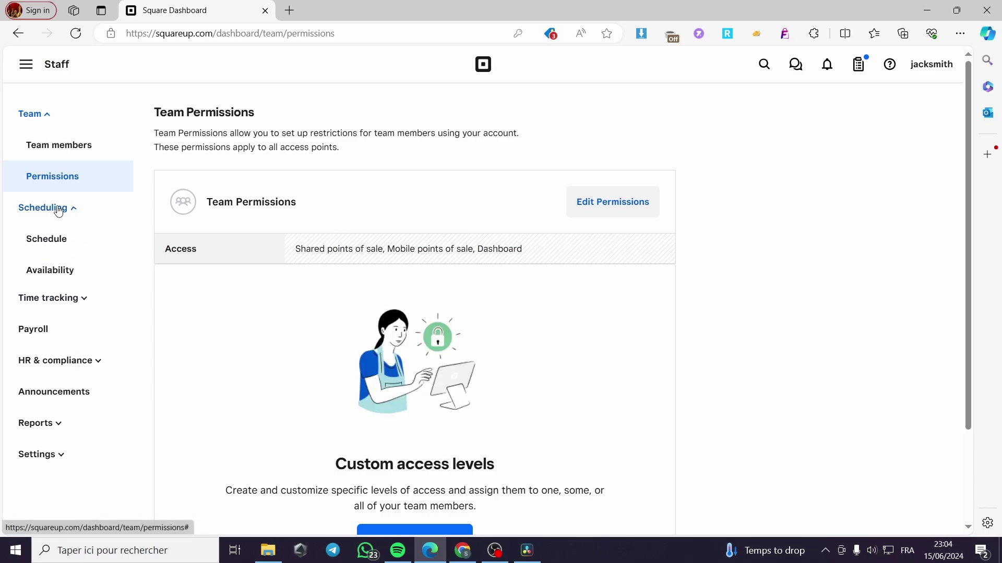
click(51, 250)
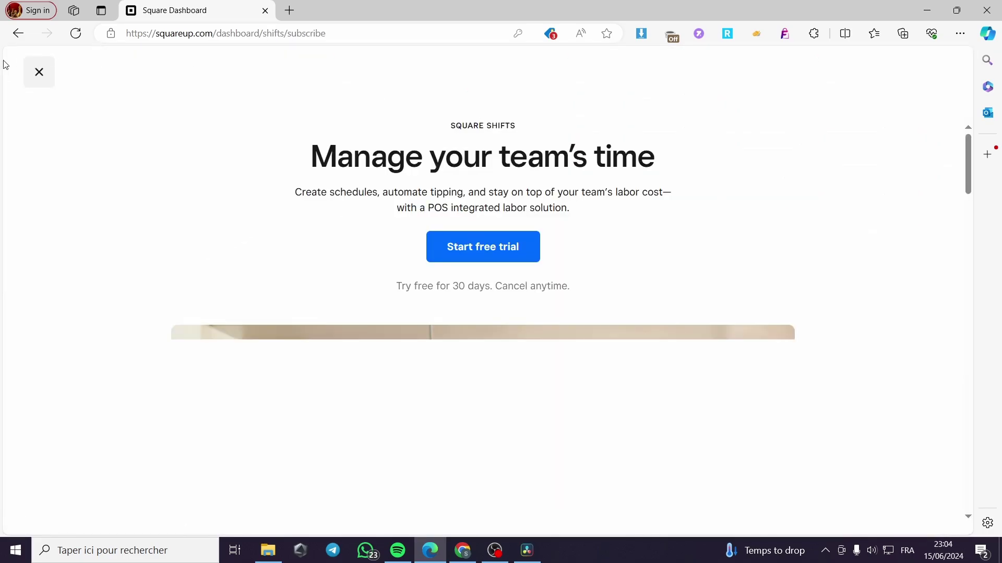
click(33, 78)
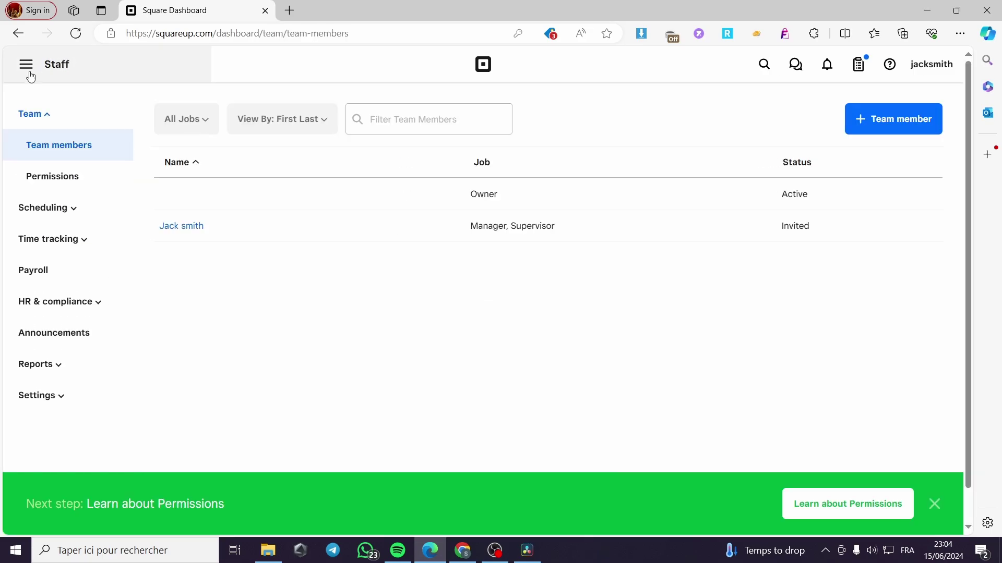
click(54, 270)
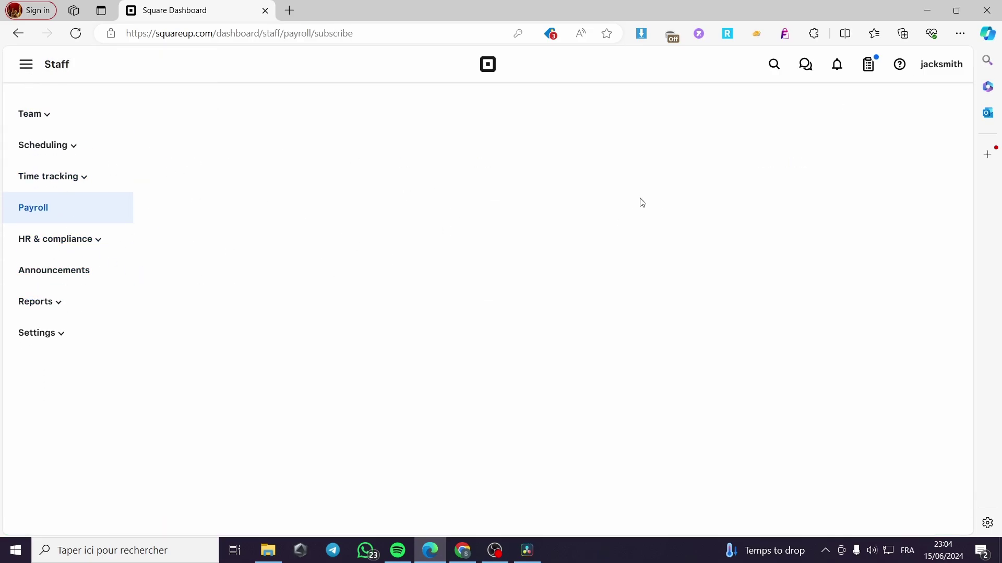
click(92, 245)
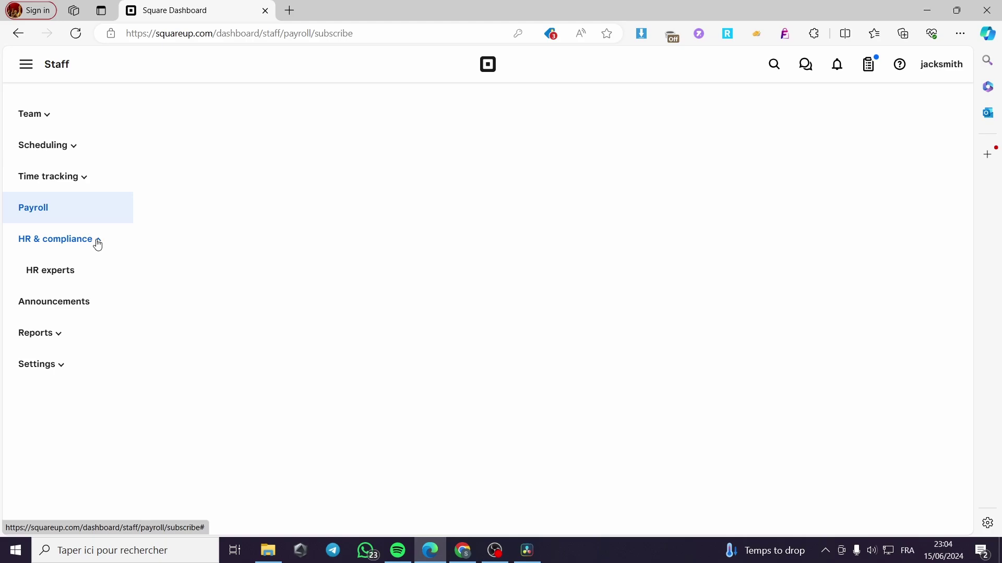
click(98, 245)
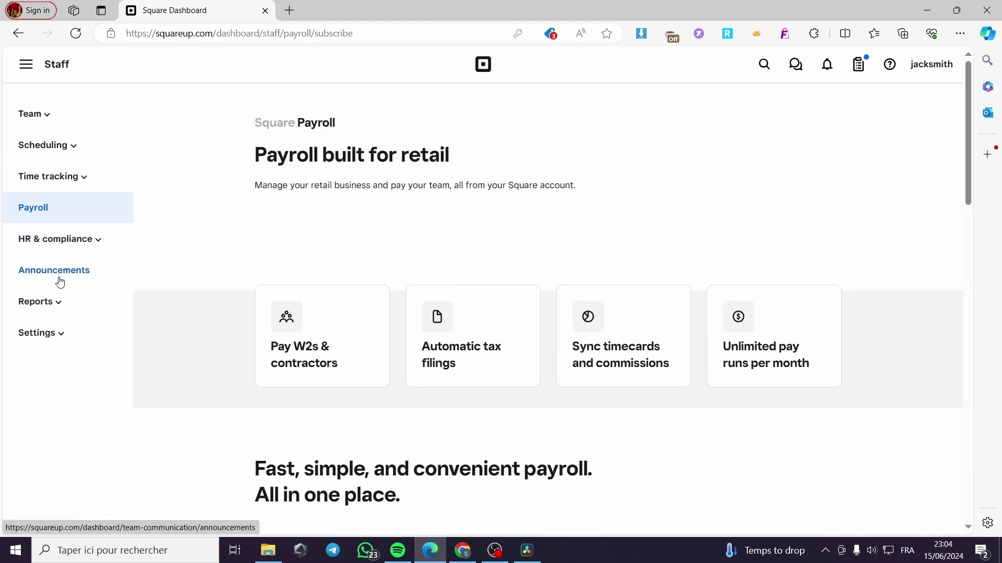
click(31, 279)
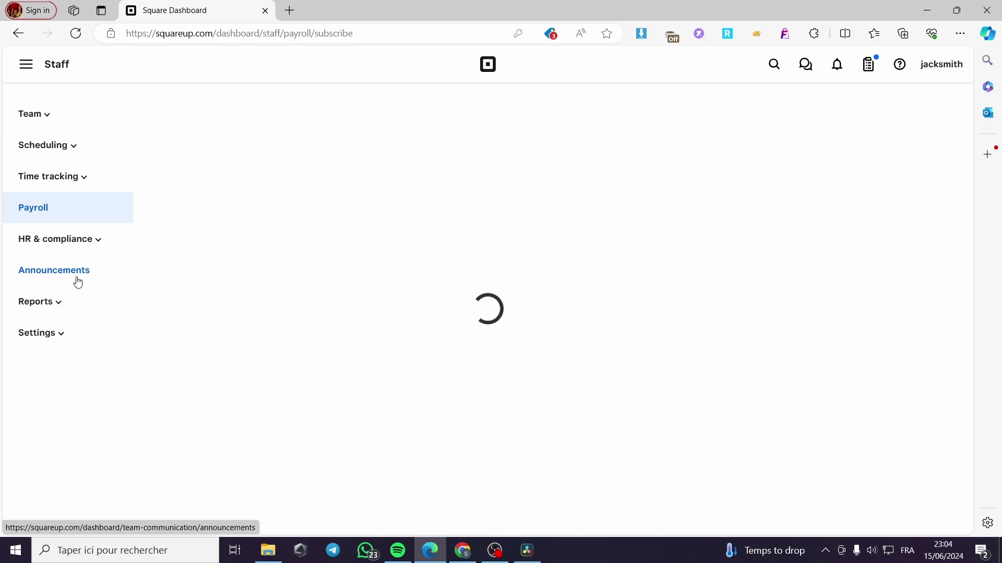